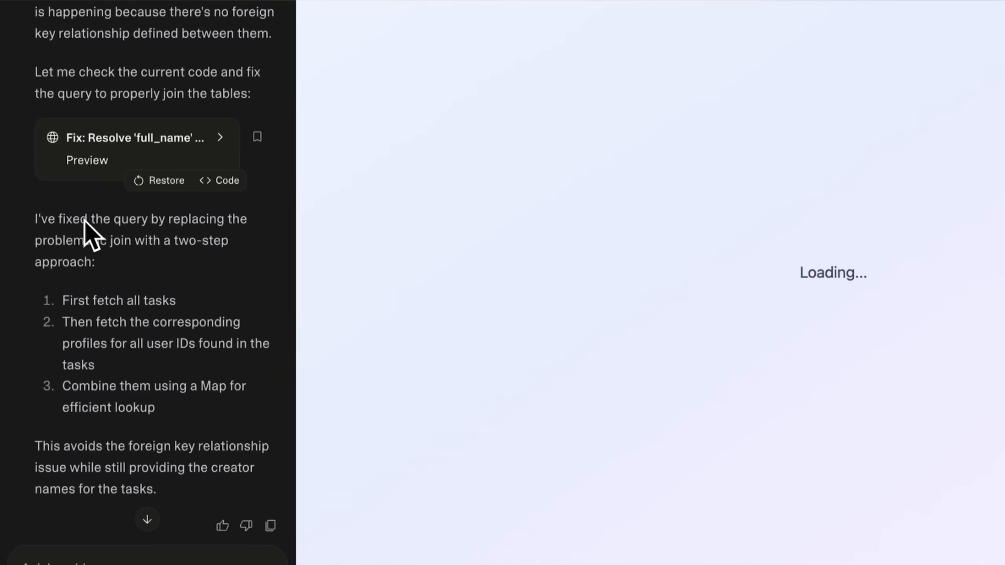
pyautogui.moveTo(67, 221); pyautogui.dragTo(59, 218)
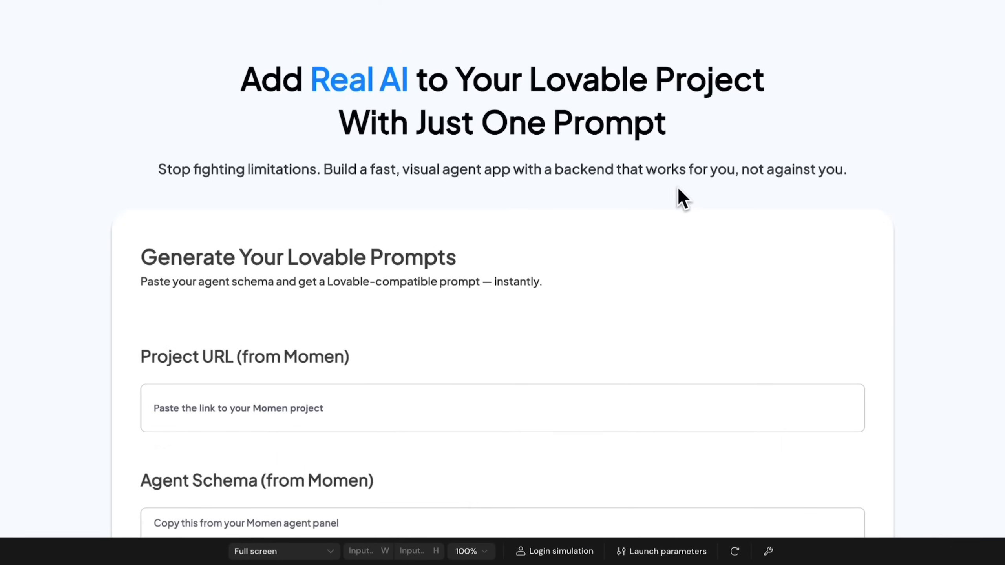
# - Look through the Lovable prompt generator's form fields and its how-to-use instructions
pyautogui.scroll(-2, 639, 198)
pyautogui.scroll(-3, 733, 211)
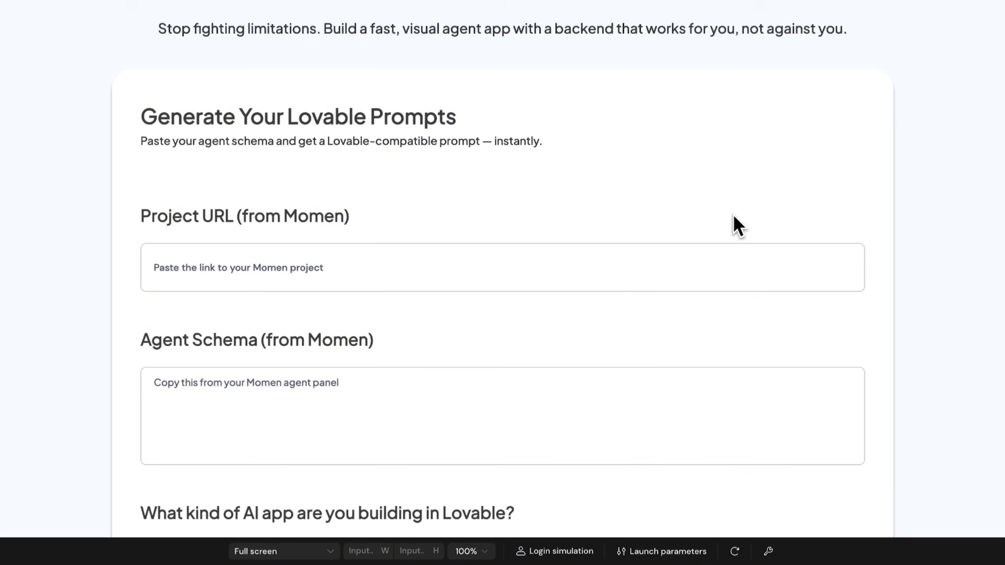
pyautogui.scroll(-2, 698, 262)
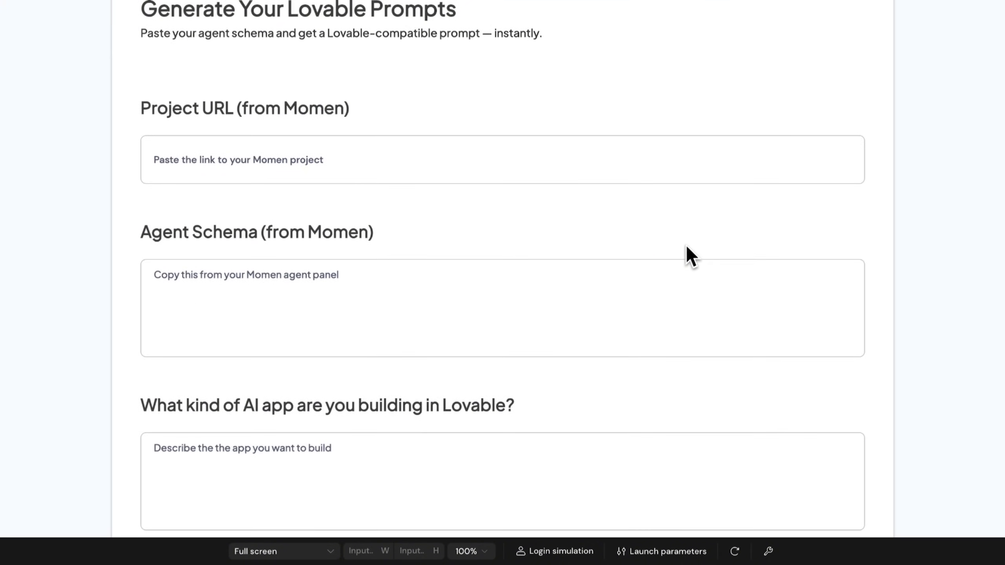
pyautogui.scroll(-9, 639, 240)
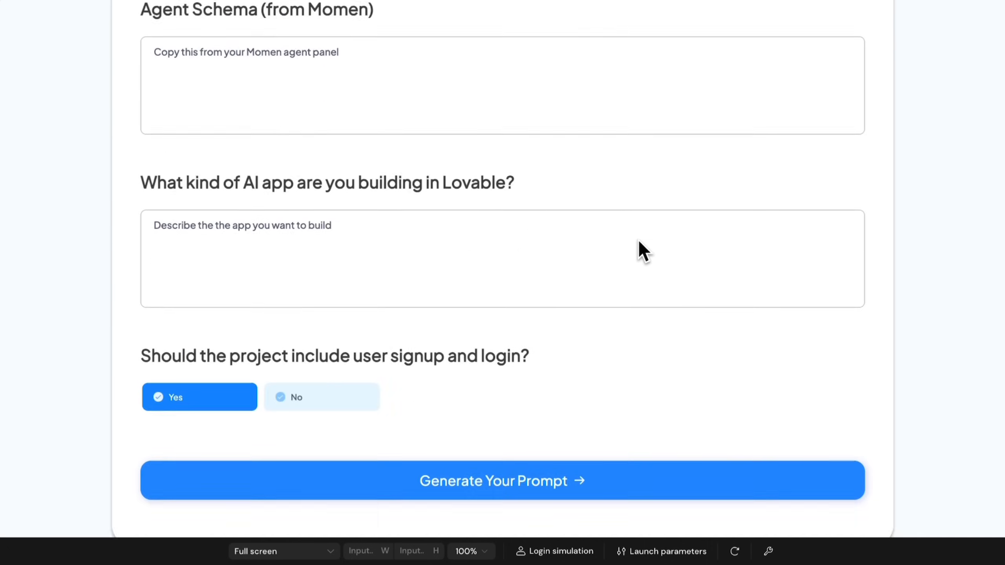
pyautogui.scroll(-2, 636, 244)
pyautogui.scroll(-2, 637, 247)
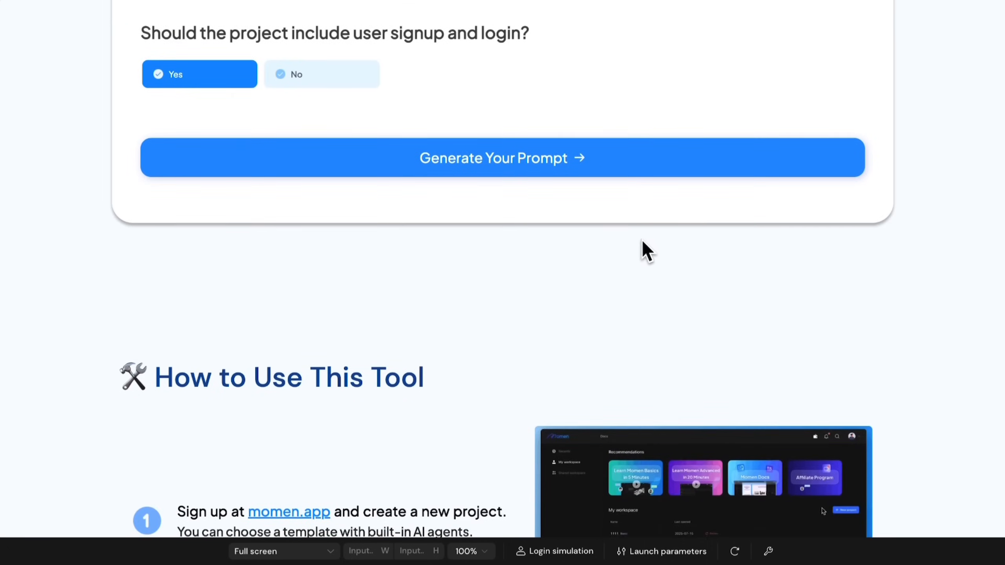
pyautogui.scroll(-3, 699, 249)
pyautogui.scroll(-7, 699, 261)
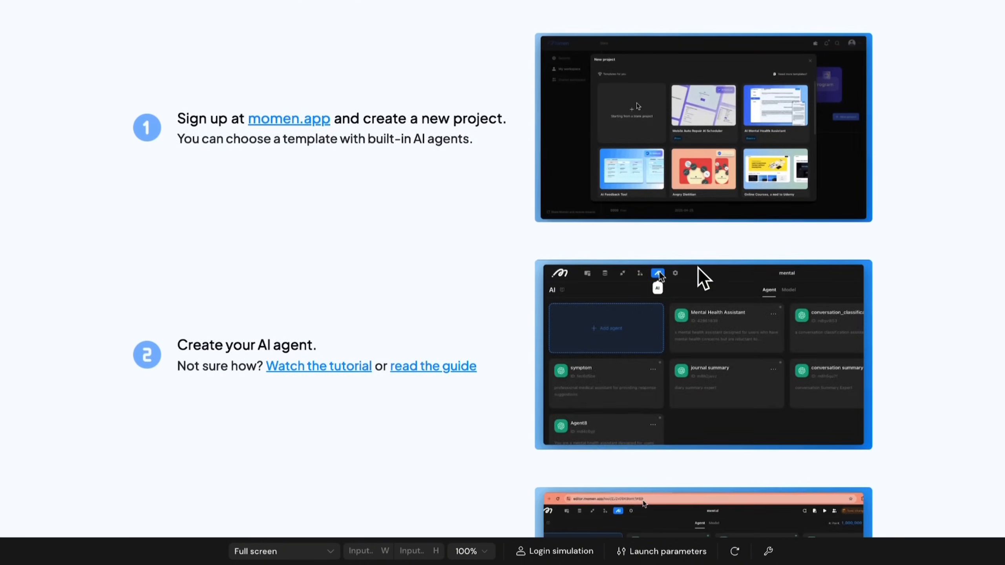
pyautogui.scroll(-13, 699, 267)
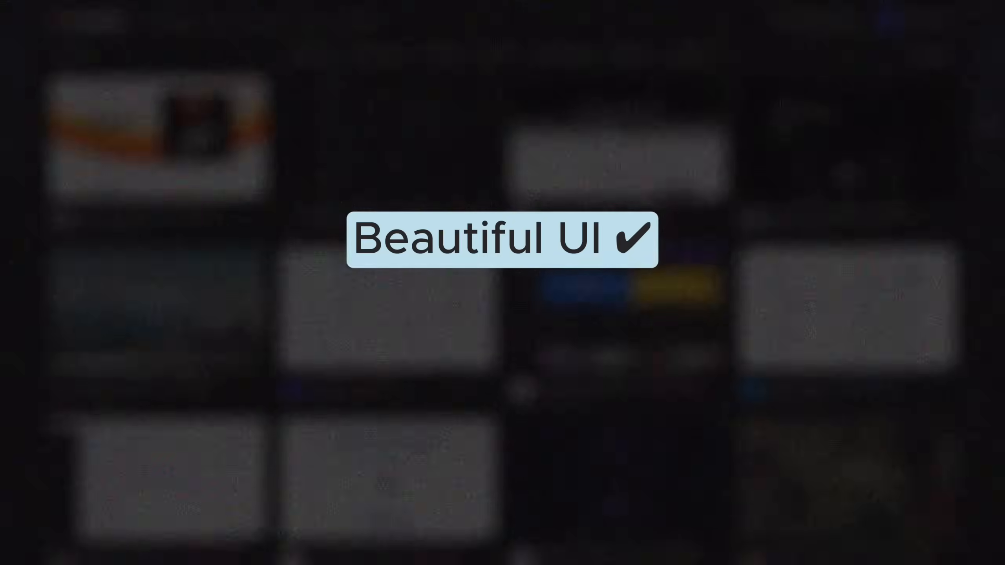
# - Browse the Lovable community gallery of remixable websites, prototypes and apps
pyautogui.scroll(-2, 988, 123)
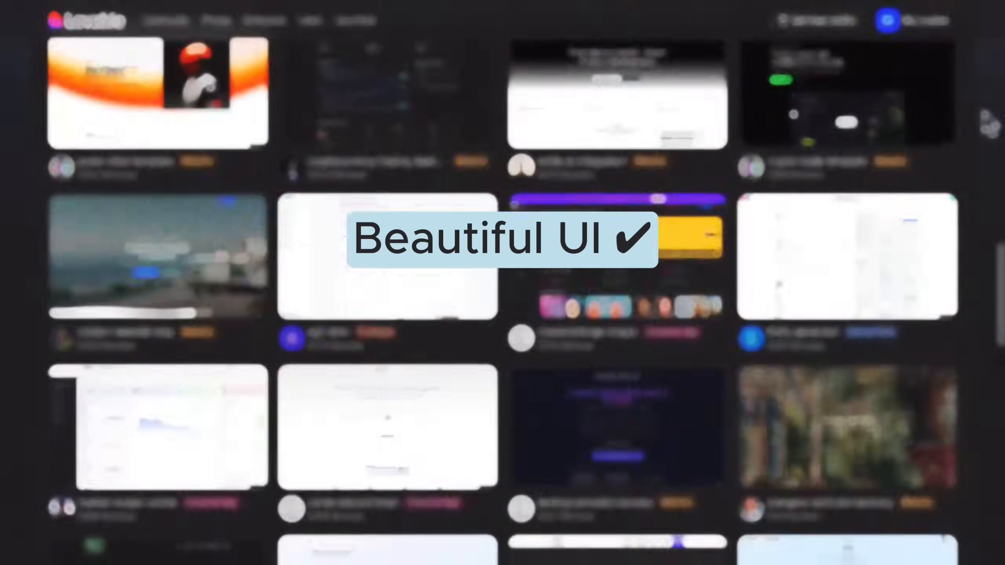
pyautogui.scroll(-1, 987, 123)
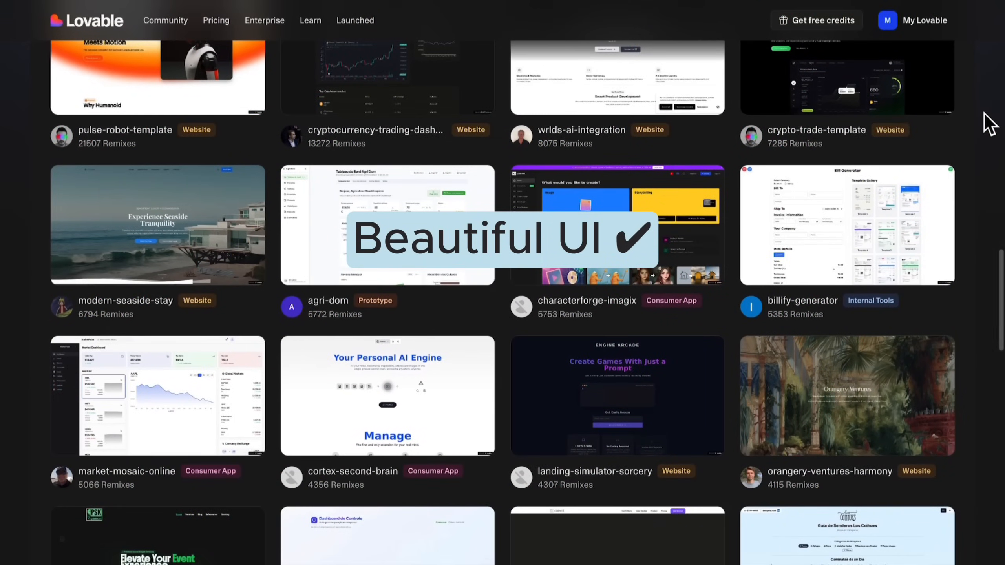
pyautogui.scroll(-2, 988, 123)
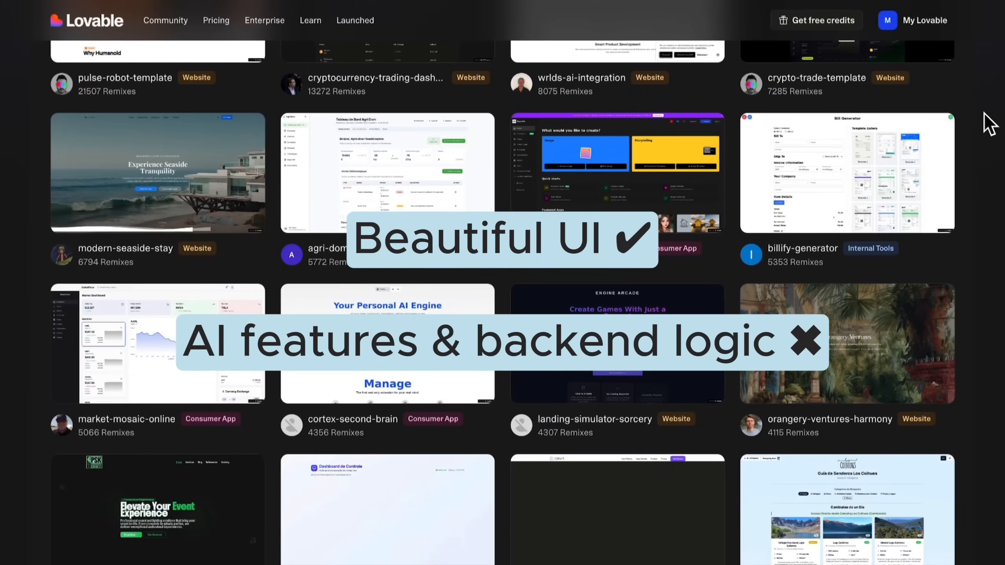
pyautogui.scroll(-1, 988, 123)
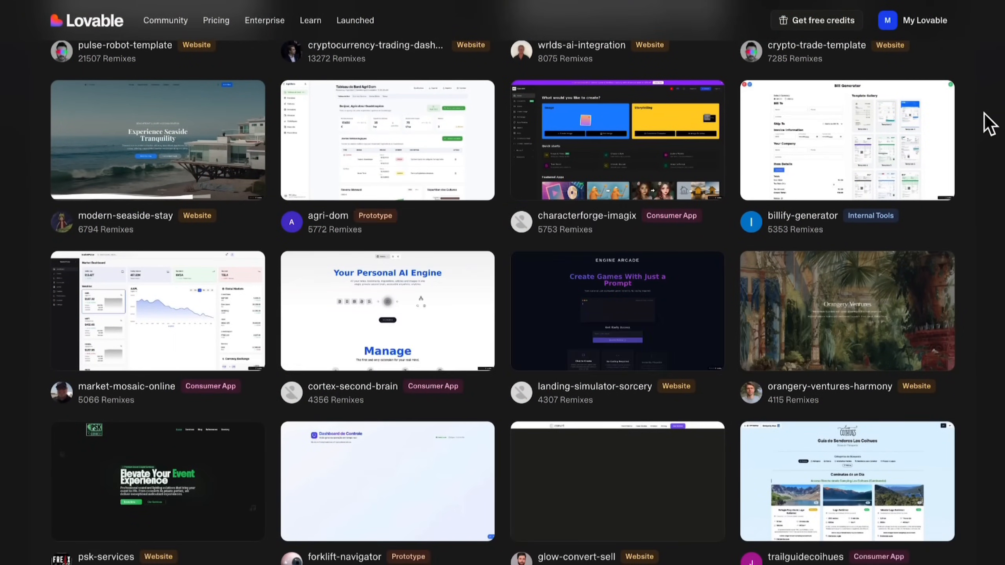
pyautogui.scroll(-1, 988, 123)
pyautogui.scroll(-5, 988, 122)
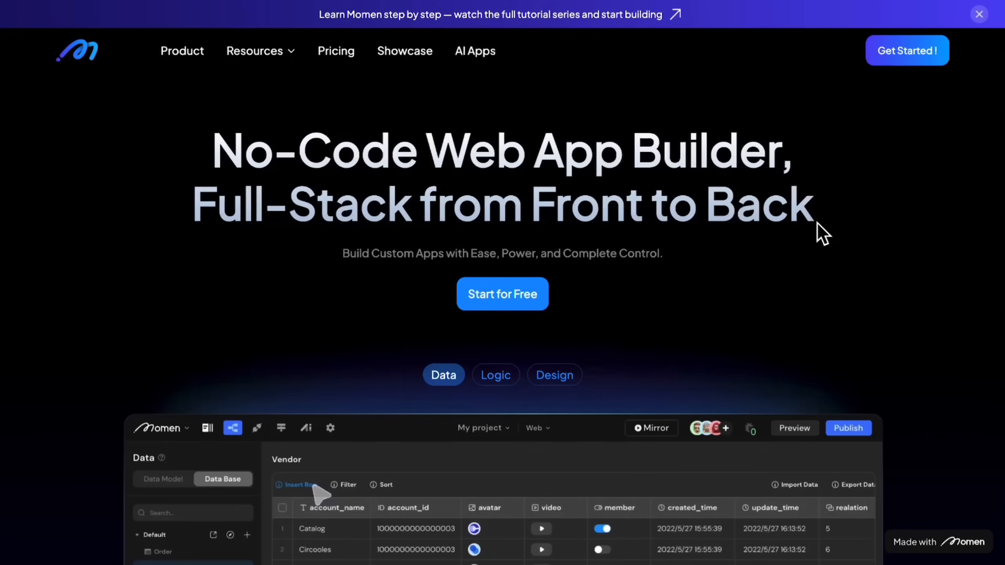
# - Switch to the Momen website and read its product overview and feature highlights
pyautogui.scroll(-7, 693, 305)
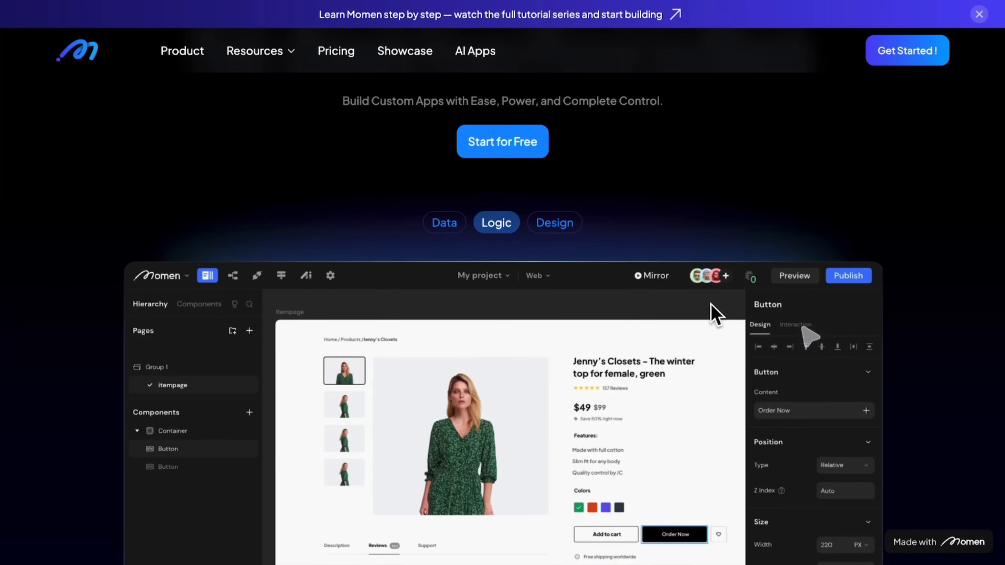
pyautogui.scroll(-10, 706, 368)
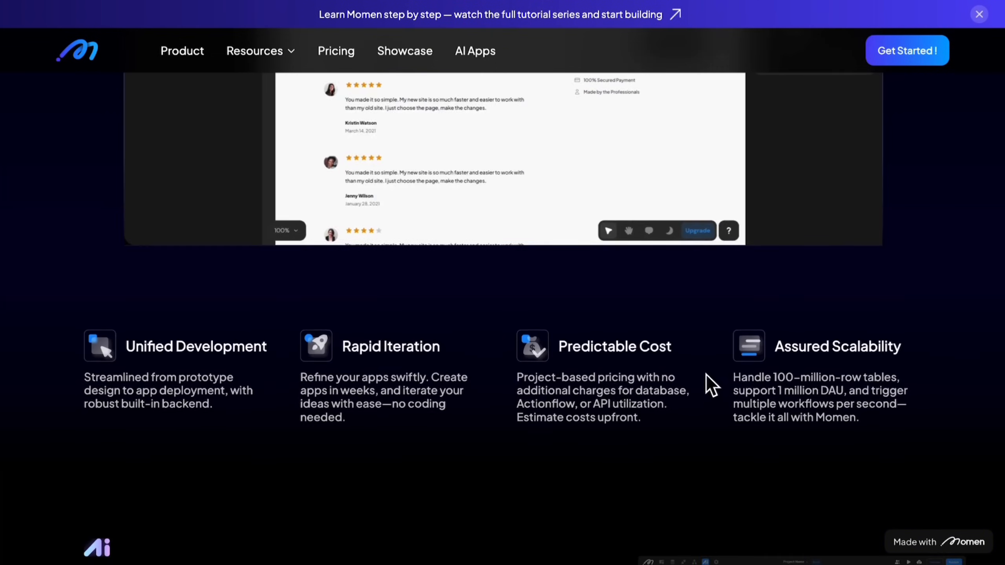
pyautogui.scroll(-8, 704, 421)
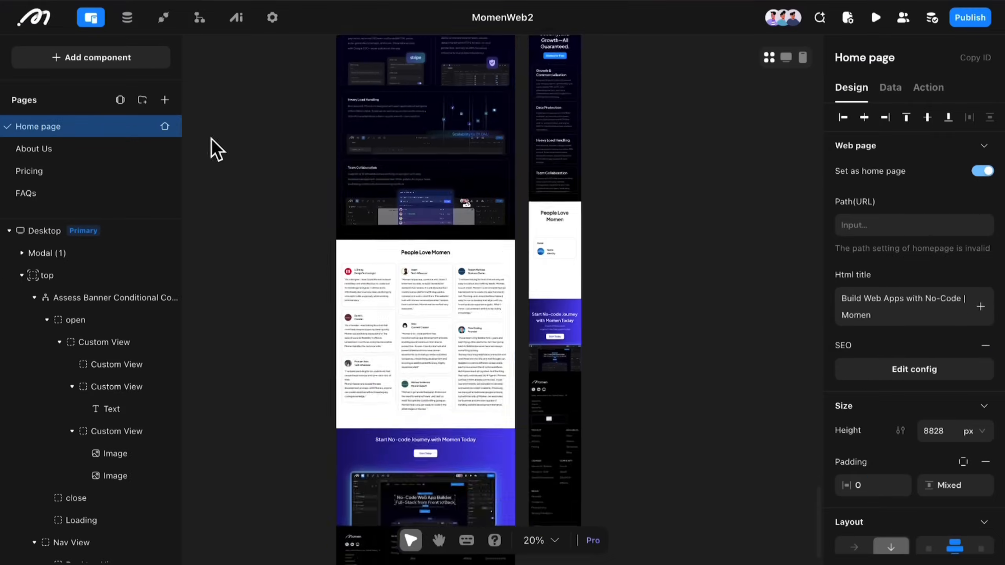
# - Examine the data models and API configurations of the MomenWeb2 project
pyautogui.click(151, 17)
pyautogui.hscroll(15, 645, 373)
pyautogui.click(489, 145)
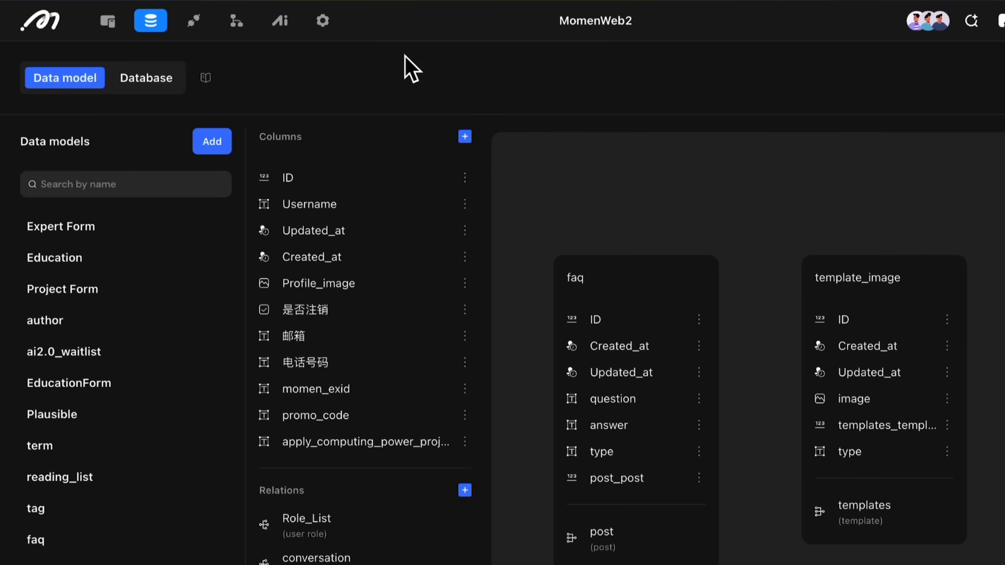
pyautogui.click(193, 20)
pyautogui.scroll(-5, 119, 251)
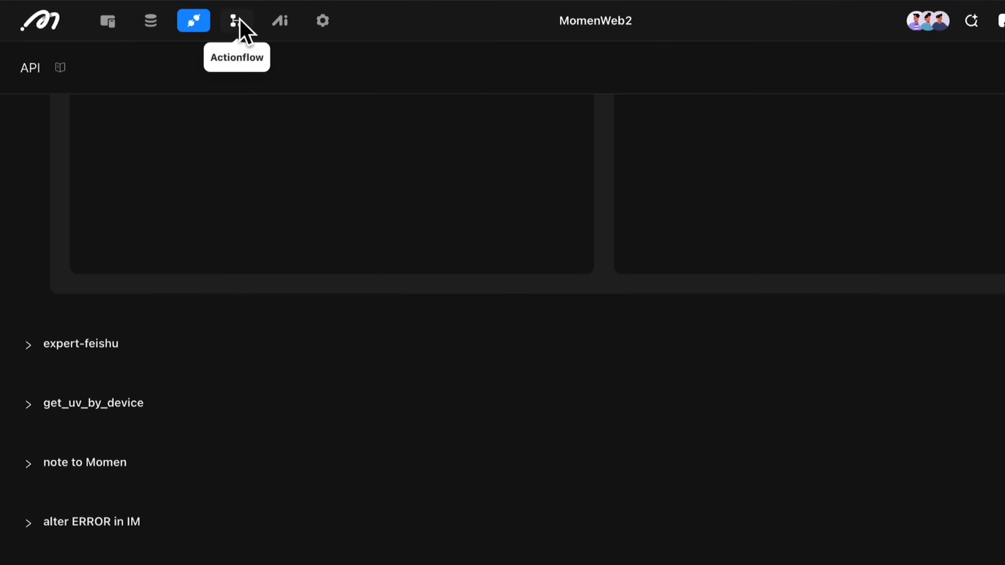
# - Open the sync_roadmap actionflow and examine its flow of nodes
pyautogui.click(236, 21)
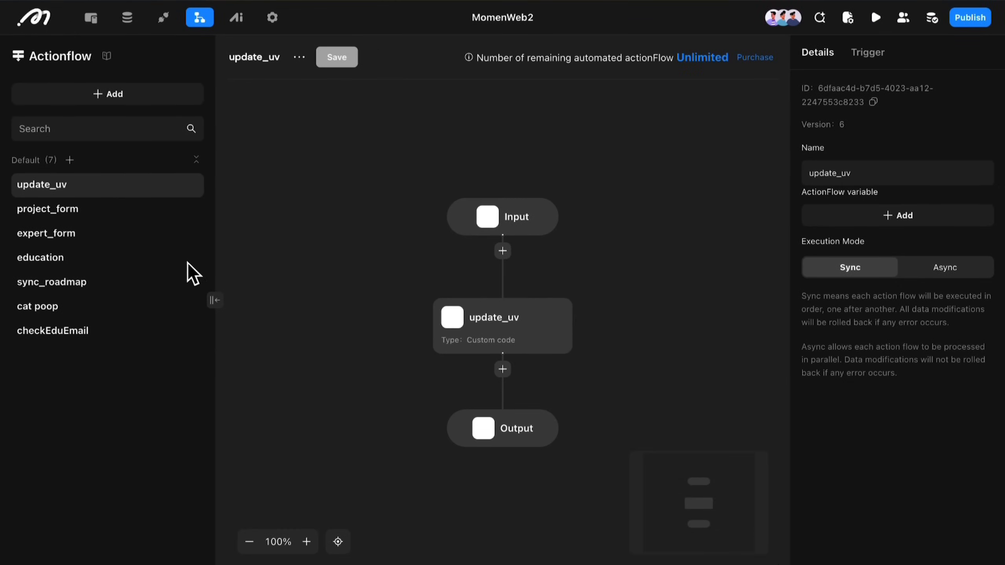
pyautogui.click(69, 282)
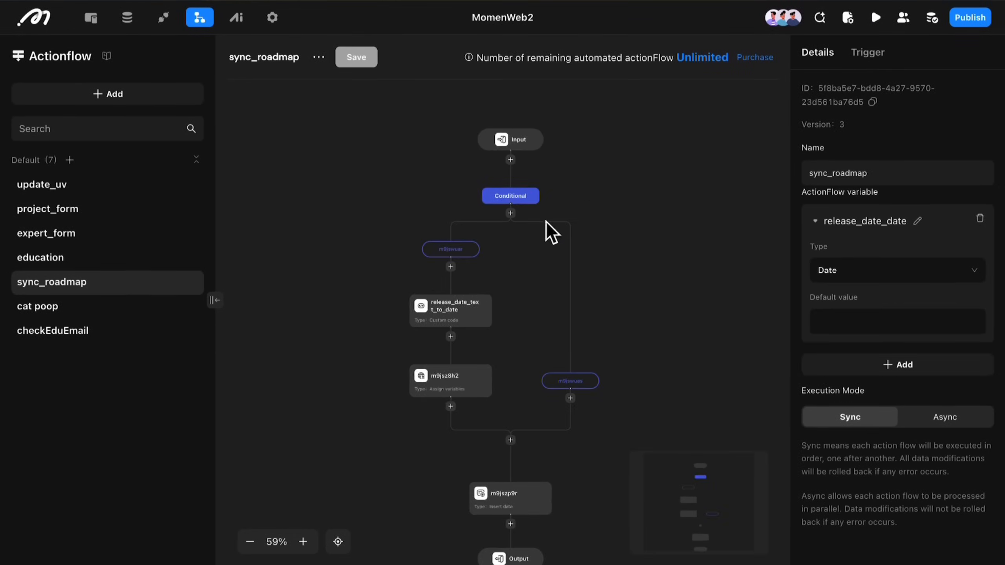
pyautogui.scroll(-2, 411, 301)
# - Add a new AI agent to the MomenWeb2 project and look through its configuration sections
pyautogui.click(236, 17)
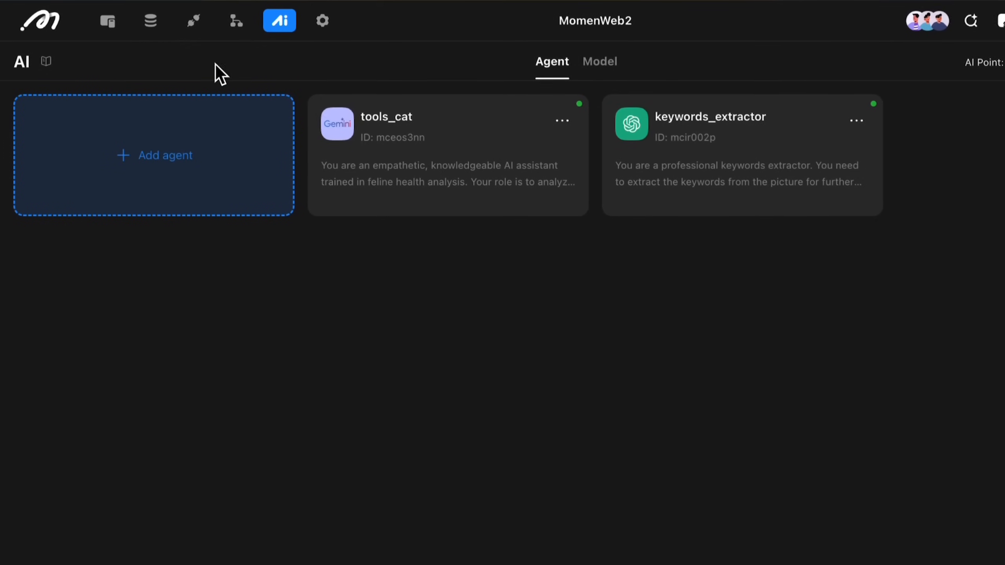
pyautogui.click(229, 210)
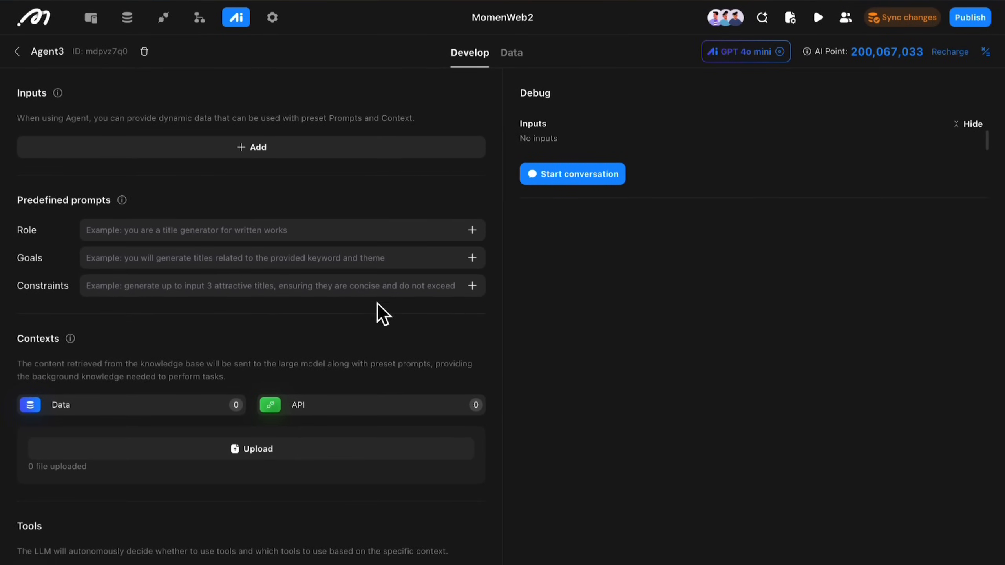
pyautogui.scroll(-5, 364, 354)
pyautogui.scroll(-2, 364, 355)
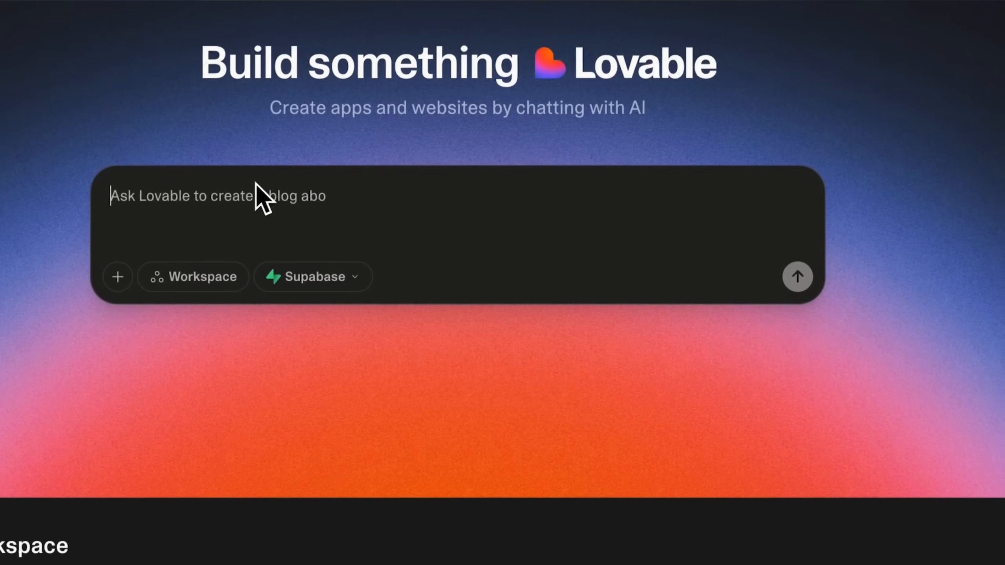
# - Switch to Lovable, paste the prepared prompt into the request box, and review the AI Image Generator's pop art cat response
pyautogui.press('super+v')
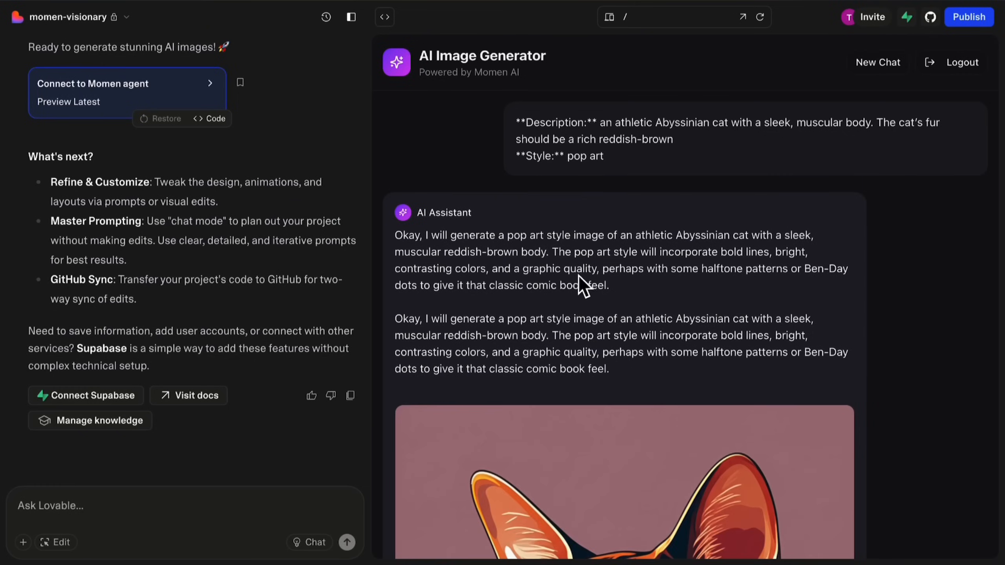
pyautogui.scroll(-8, 594, 285)
pyautogui.scroll(-3, 633, 261)
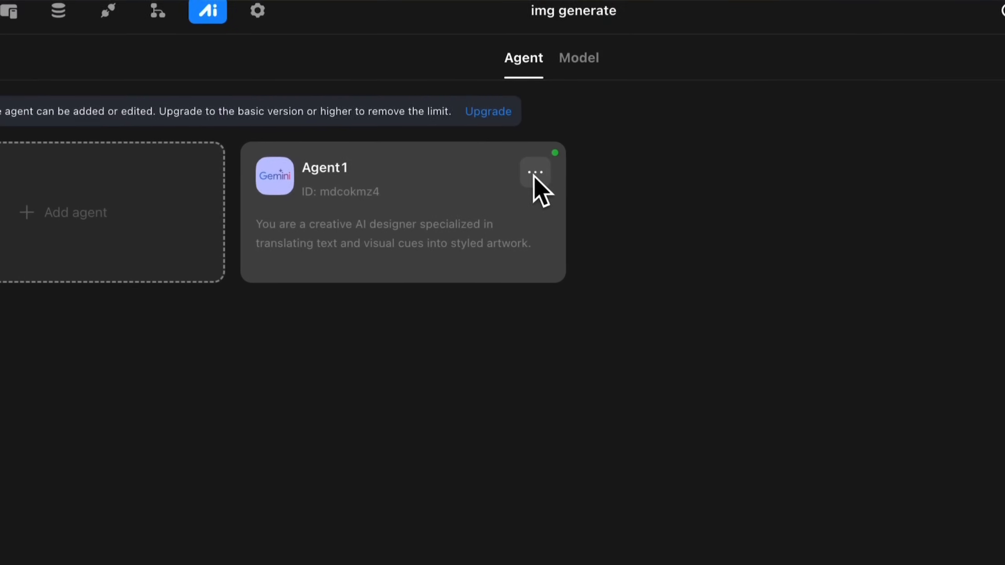
# - Open Agent1 in Momen's img generate project and review its inputs, role, goals and constraints
pyautogui.click(465, 197)
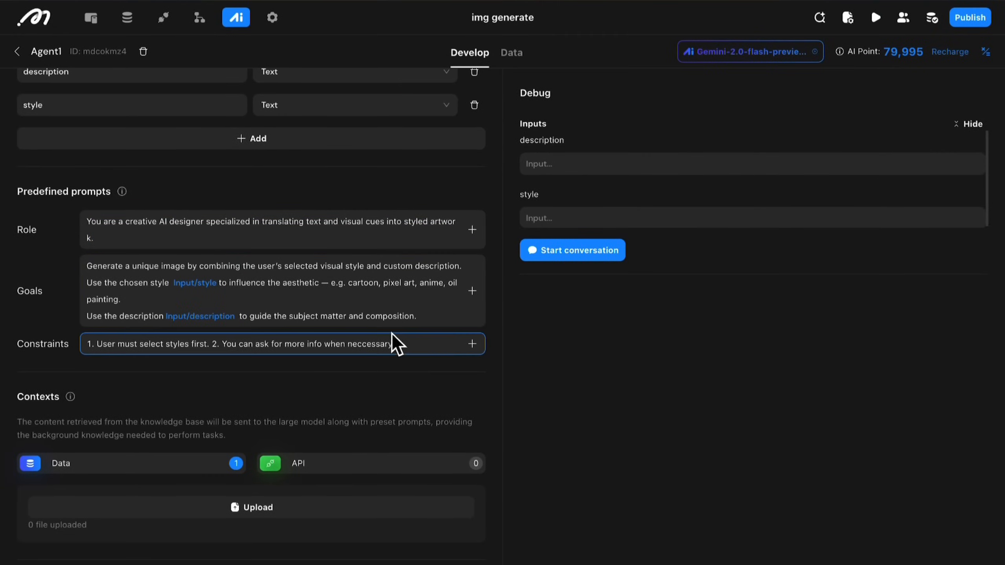
pyautogui.scroll(3, 322, 384)
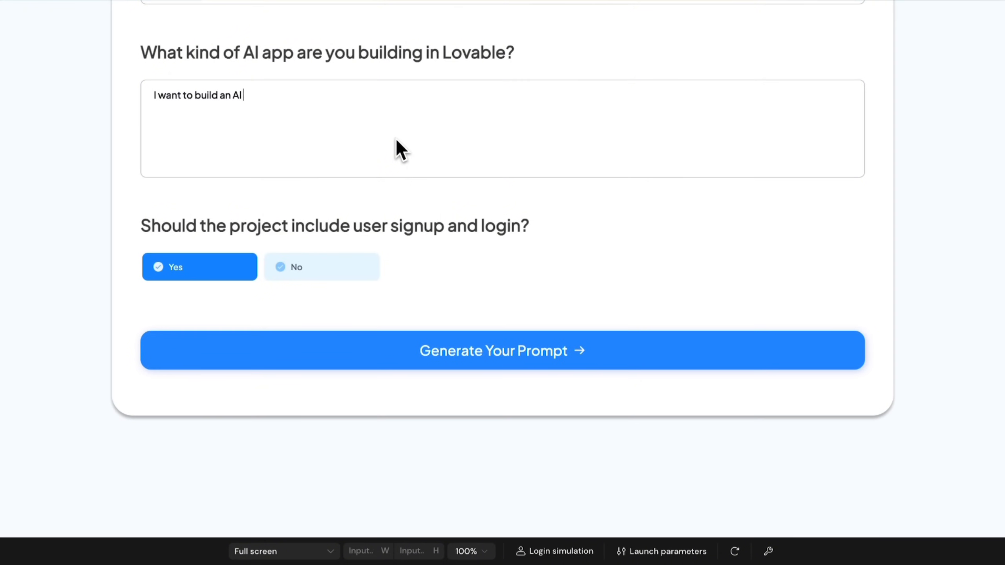
# - Generate the Lovable prompt from the prompt generator's form with user signup and login included, and copy the result
pyautogui.click(534, 337)
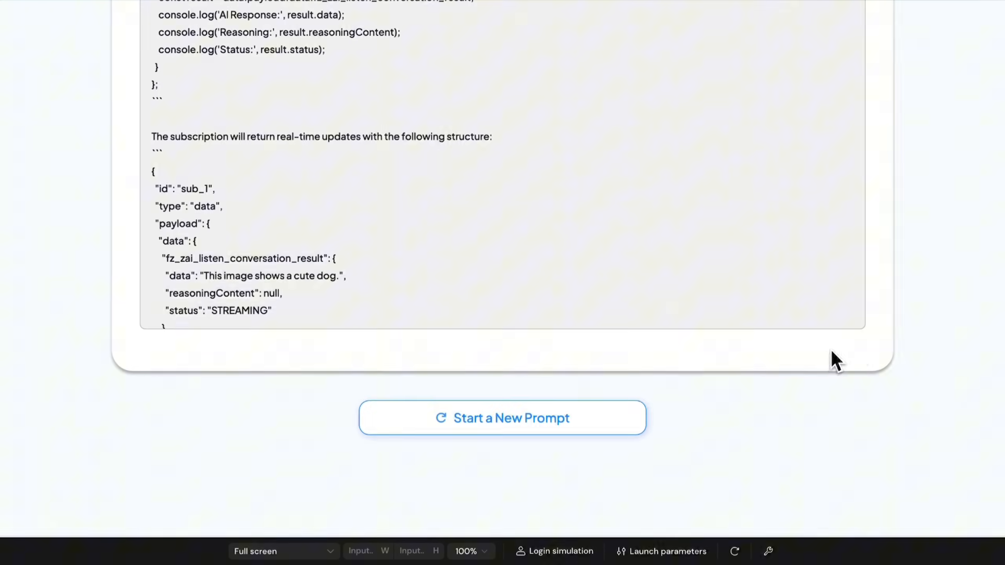
pyautogui.scroll(20, 697, 214)
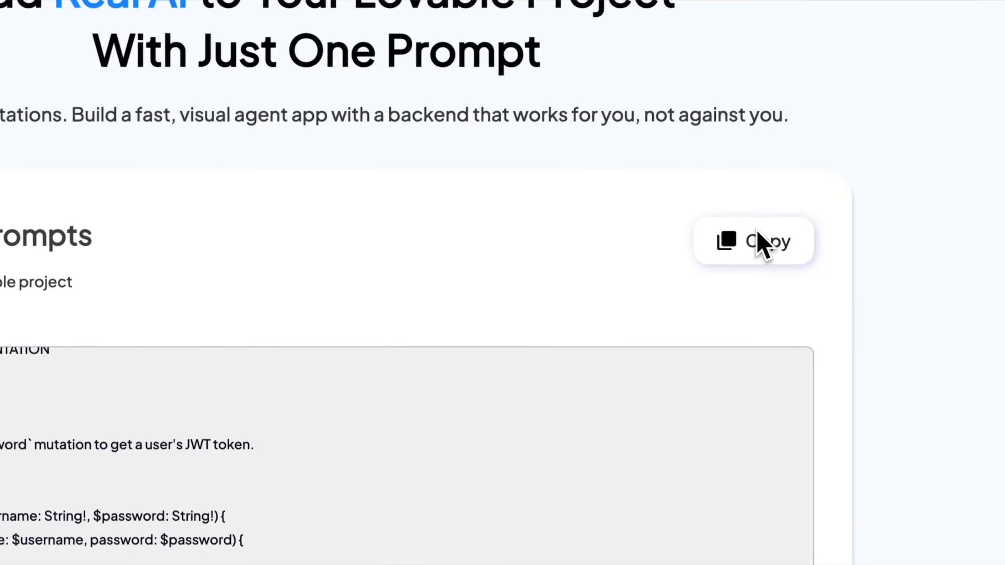
pyautogui.click(807, 255)
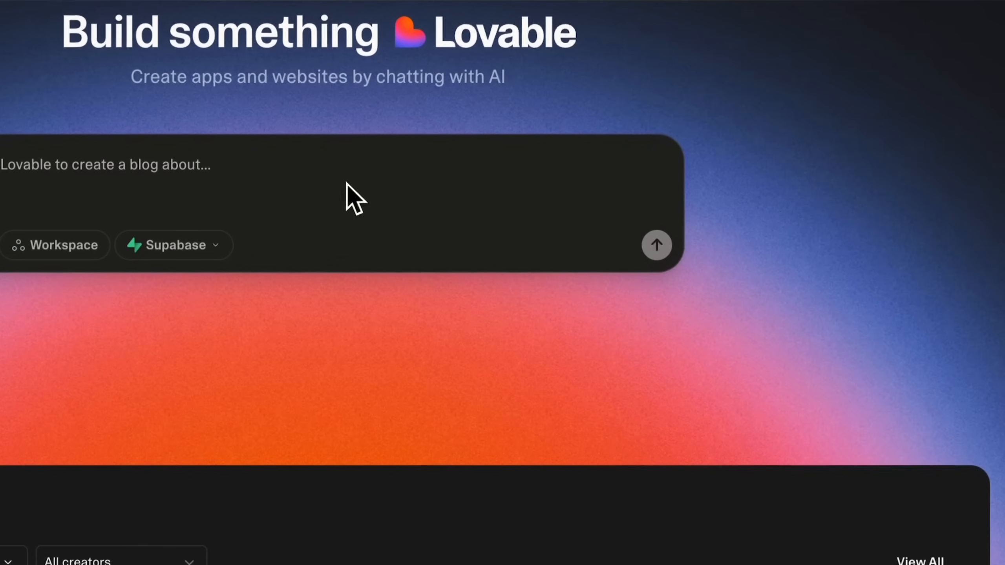
# - Submit the copied prompt to Lovable and review the build conversation for the AI image generator
pyautogui.press('super+v')
pyautogui.press('Return')
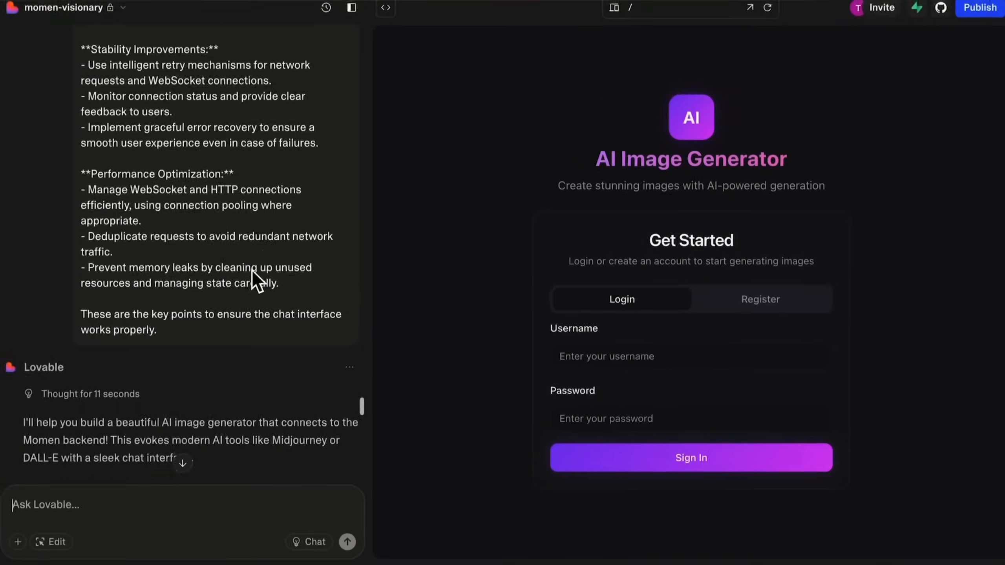
pyautogui.scroll(-5, 60, 312)
pyautogui.scroll(-10, 59, 312)
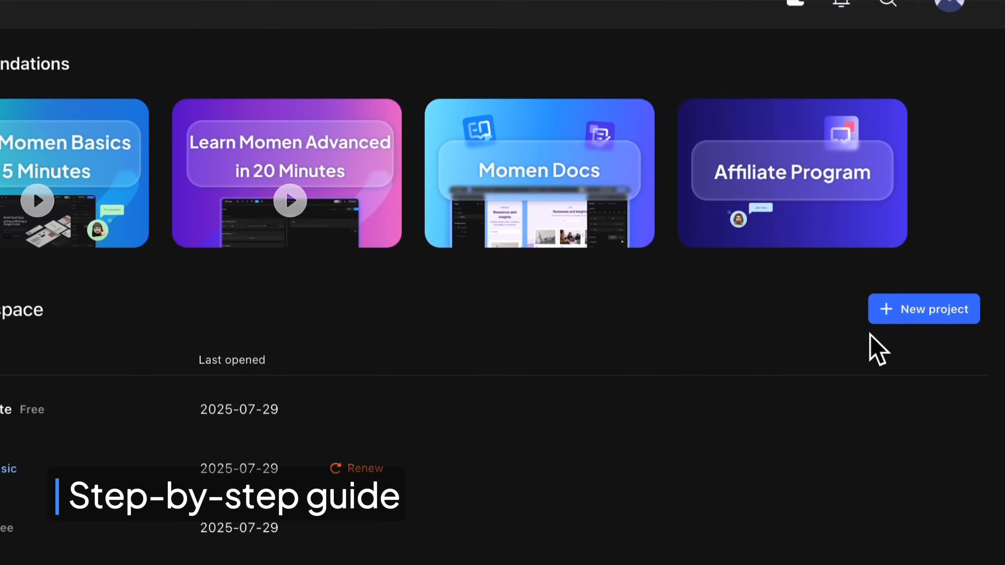
# - Create a blank project on the Free plan named "AI img generator"
pyautogui.click(904, 319)
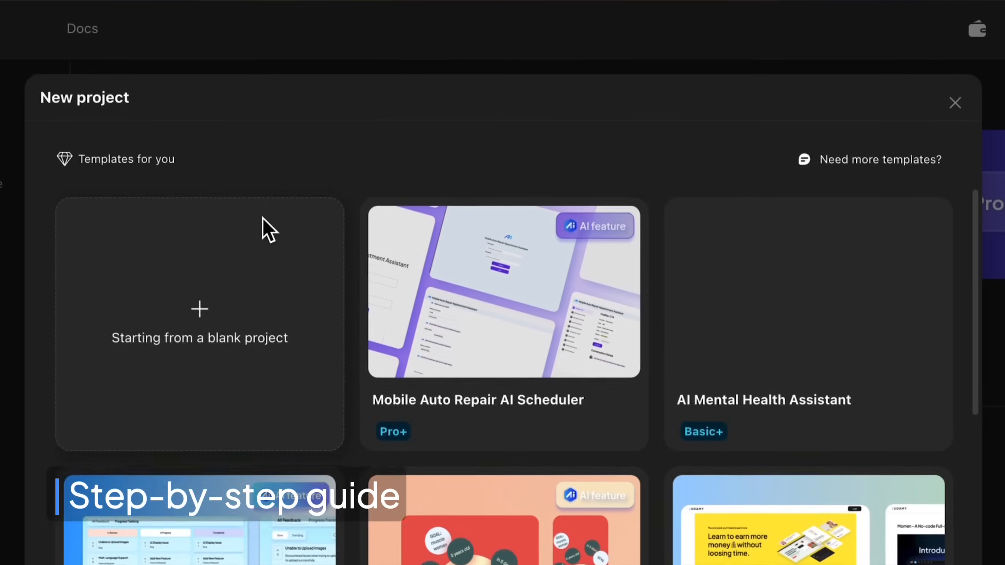
pyautogui.click(262, 218)
pyautogui.write('AI ')
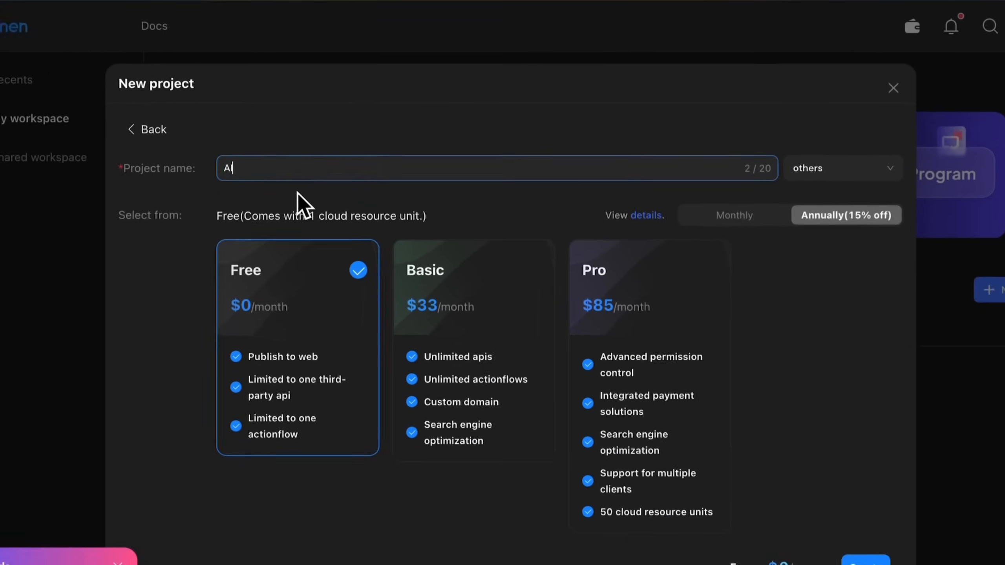
pyautogui.write('img ge')
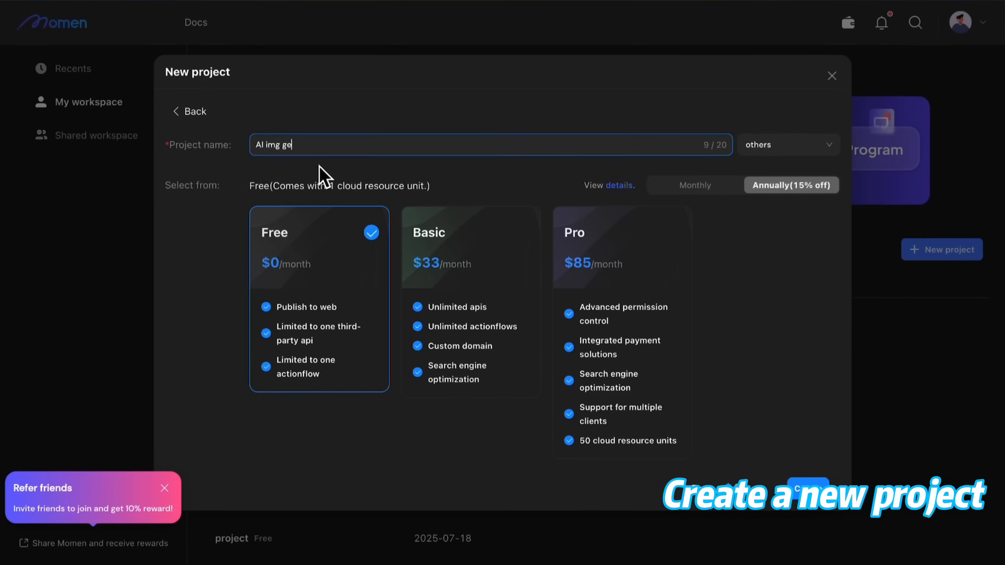
pyautogui.write('neratpr')
pyautogui.press('BackSpace')
pyautogui.press('BackSpace')
pyautogui.write('or')
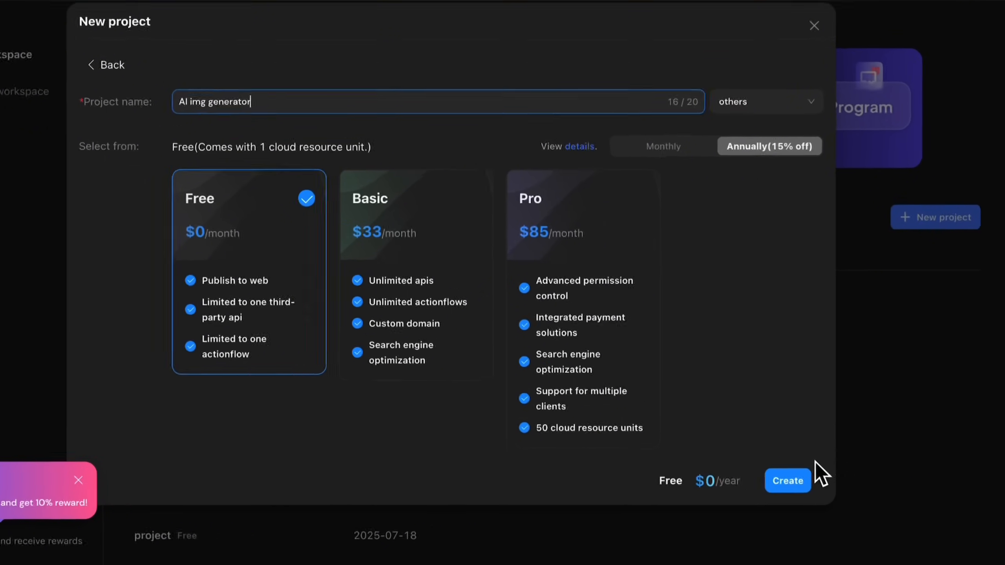
pyautogui.click(805, 477)
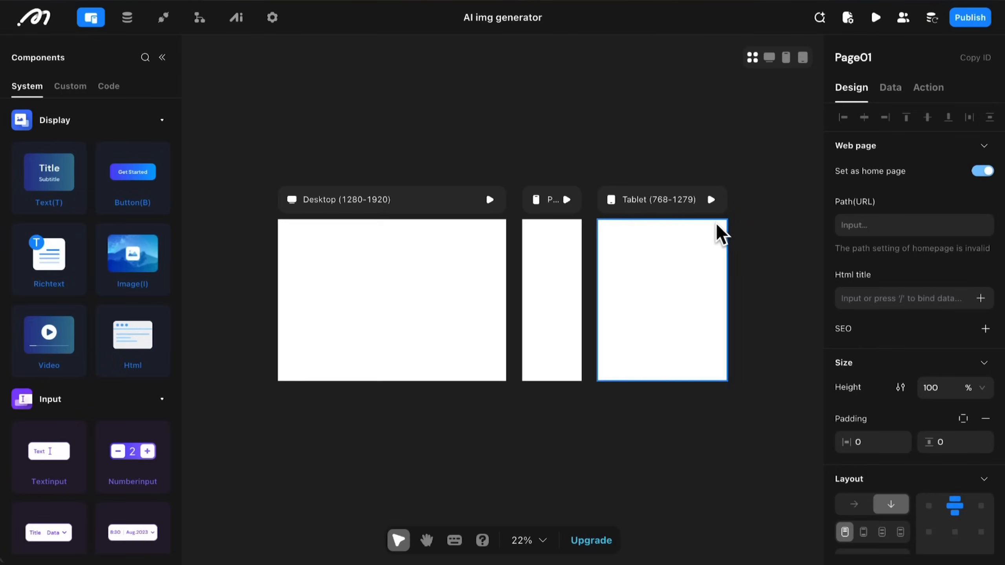
# - Add an AI agent to the project and set its model to Gemini-2.0-flash-preview-image-generation
pyautogui.click(236, 18)
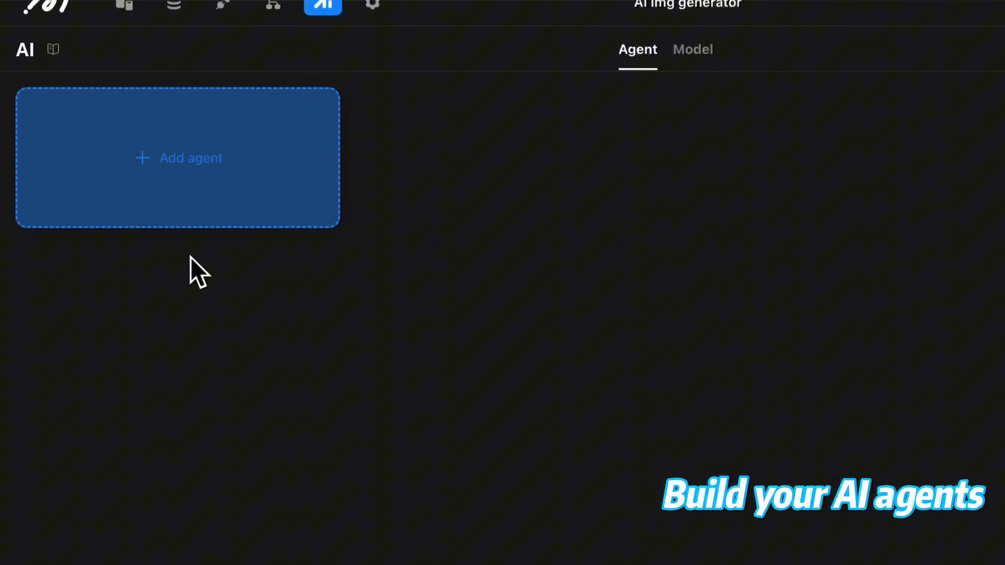
pyautogui.click(189, 198)
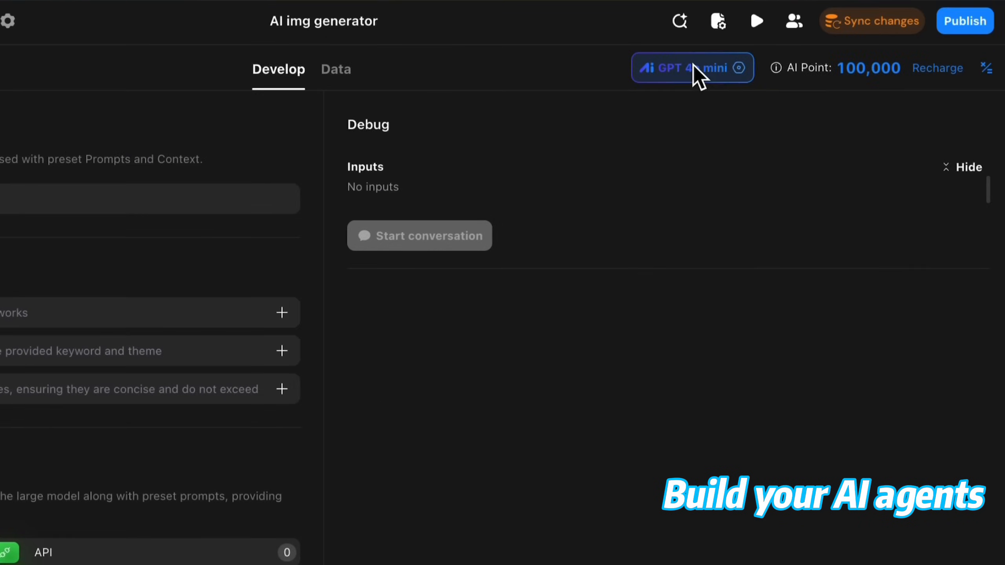
pyautogui.click(696, 74)
pyautogui.click(726, 145)
pyautogui.scroll(-5, 661, 251)
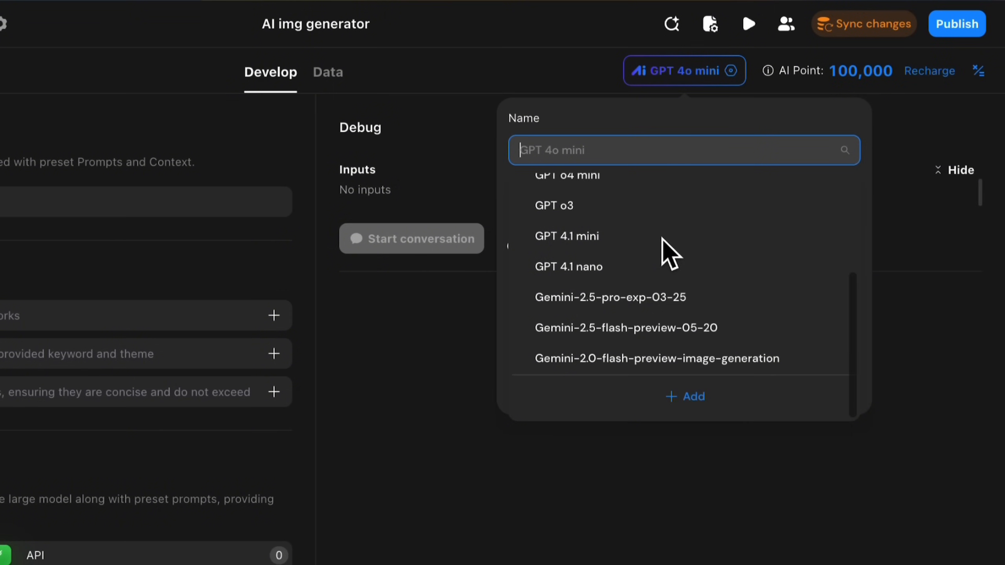
pyautogui.click(785, 324)
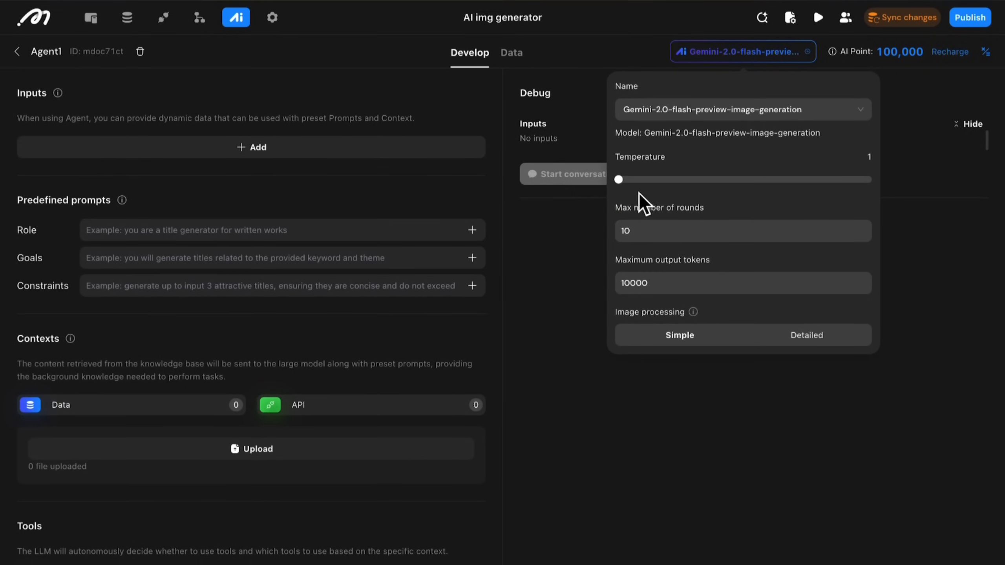
# - Raise the agent model's temperature to about 0.42 and close the model settings
pyautogui.moveTo(618, 180); pyautogui.dragTo(627, 179)
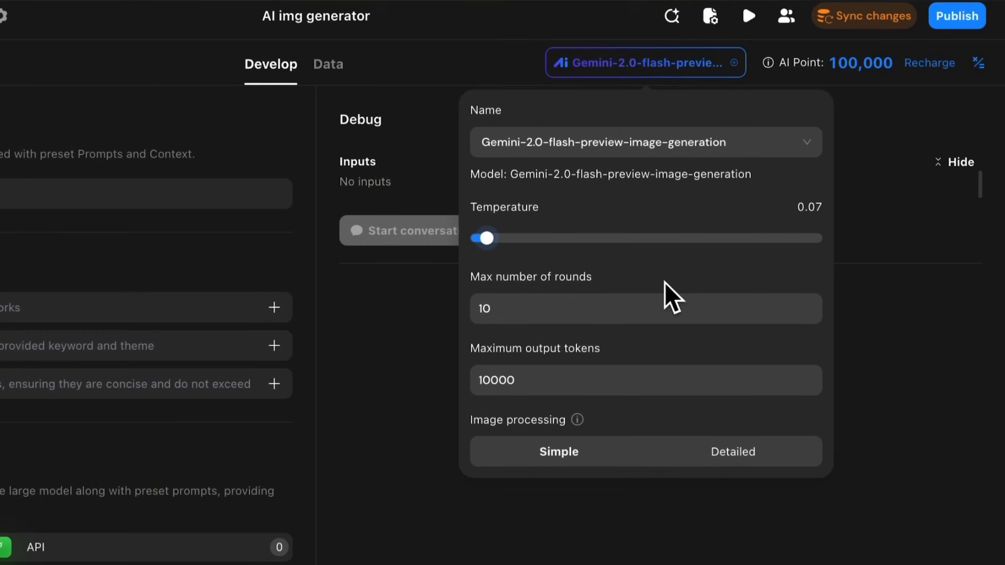
pyautogui.moveTo(455, 232); pyautogui.dragTo(523, 247)
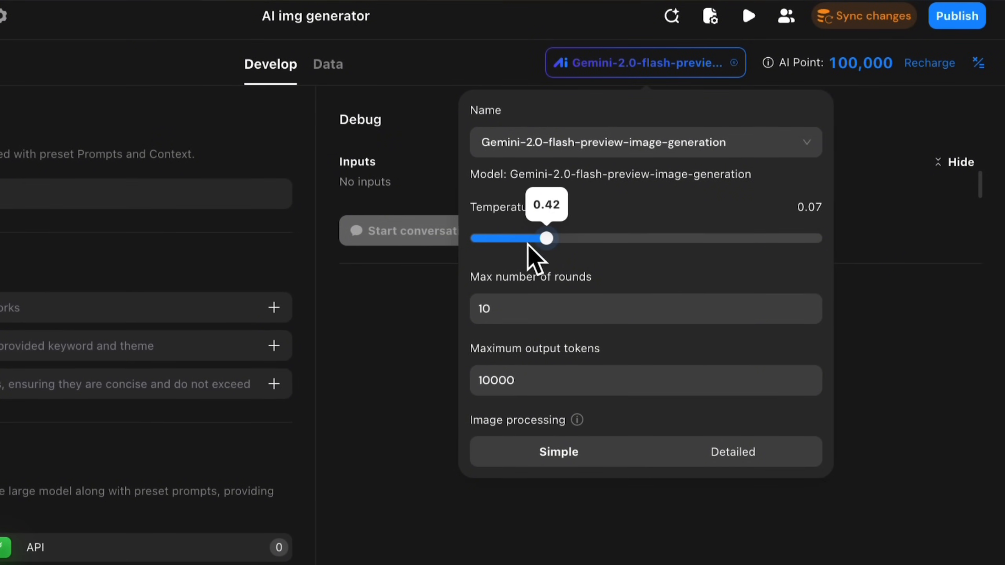
pyautogui.click(920, 320)
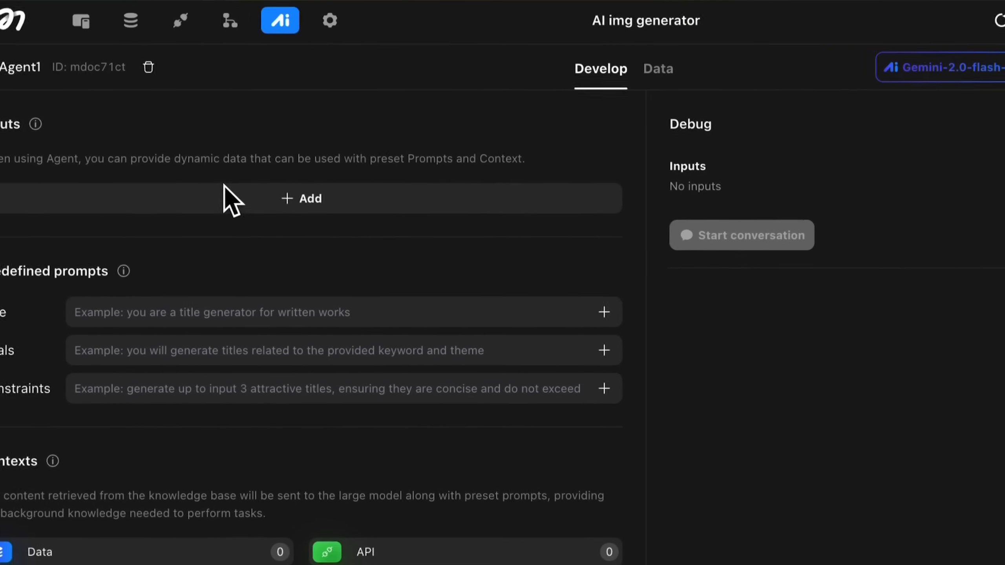
# - Add two Text inputs to the agent, named "description" and "style"
pyautogui.click(257, 203)
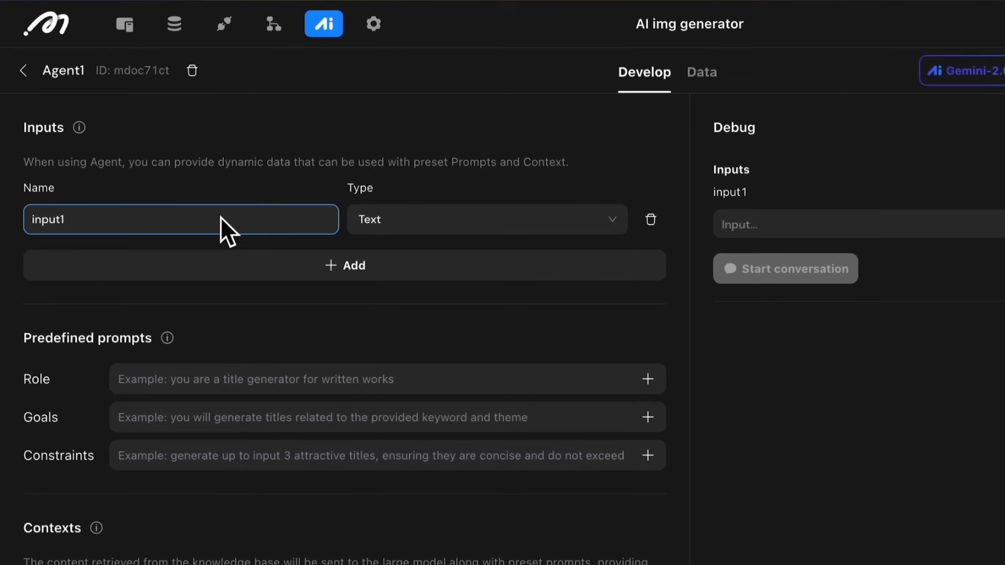
pyautogui.hotkey('ctrl', 'a')
pyautogui.write('de')
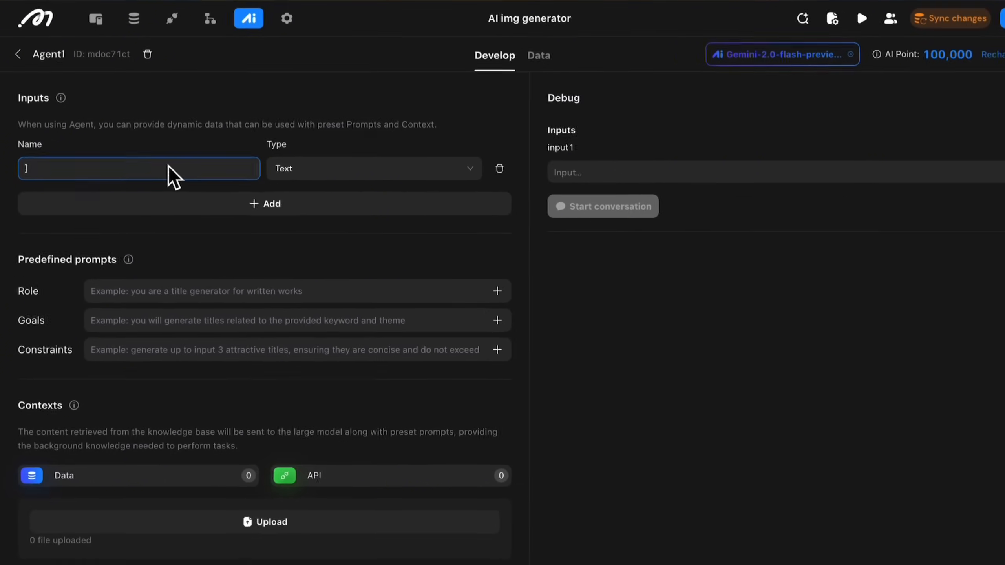
pyautogui.write('scription')
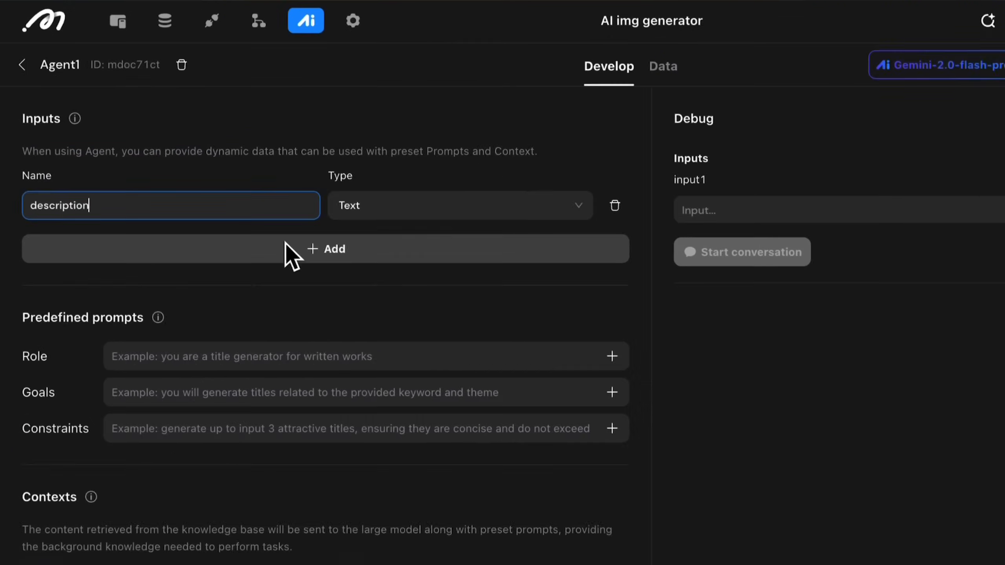
pyautogui.click(221, 196)
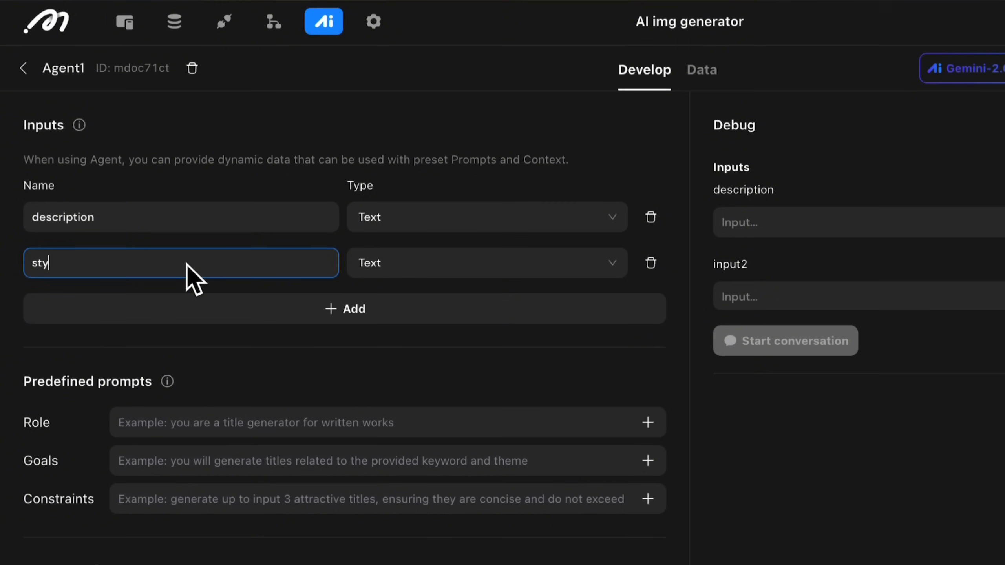
pyautogui.write('style')
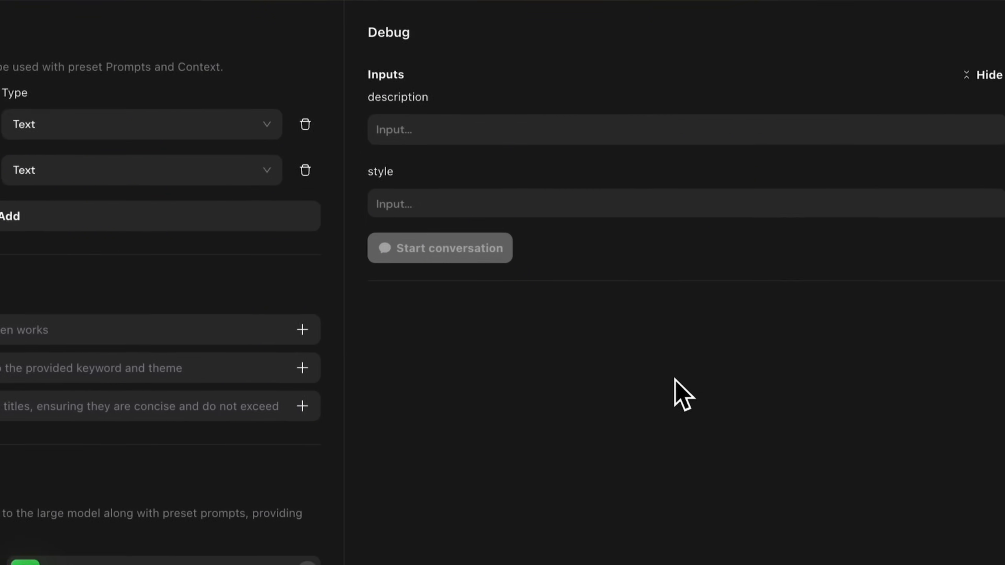
pyautogui.click(849, 292)
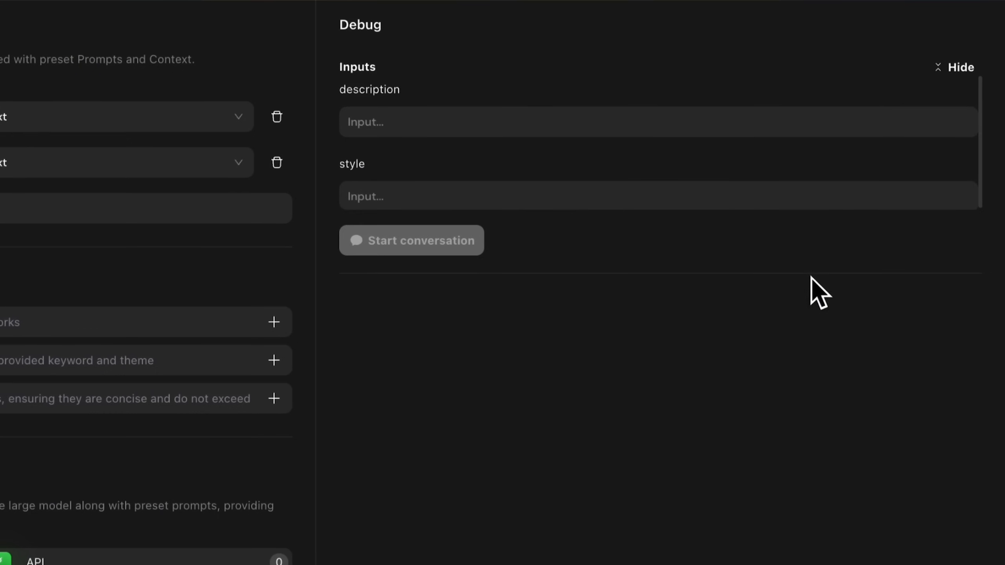
# - Set the agent's role to "You are a creative AI designer specialized in translating text and visual cues into styled artwork."
pyautogui.click(234, 323)
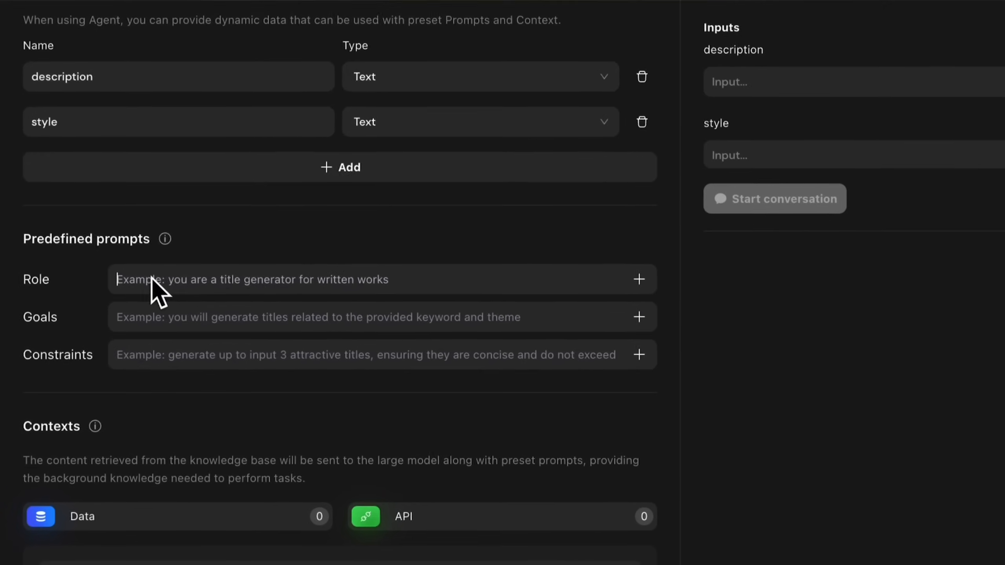
pyautogui.click(114, 313)
pyautogui.write('You are a creative AI designer specialized in translating text and visual cues into styled artwork.')
pyautogui.click(147, 329)
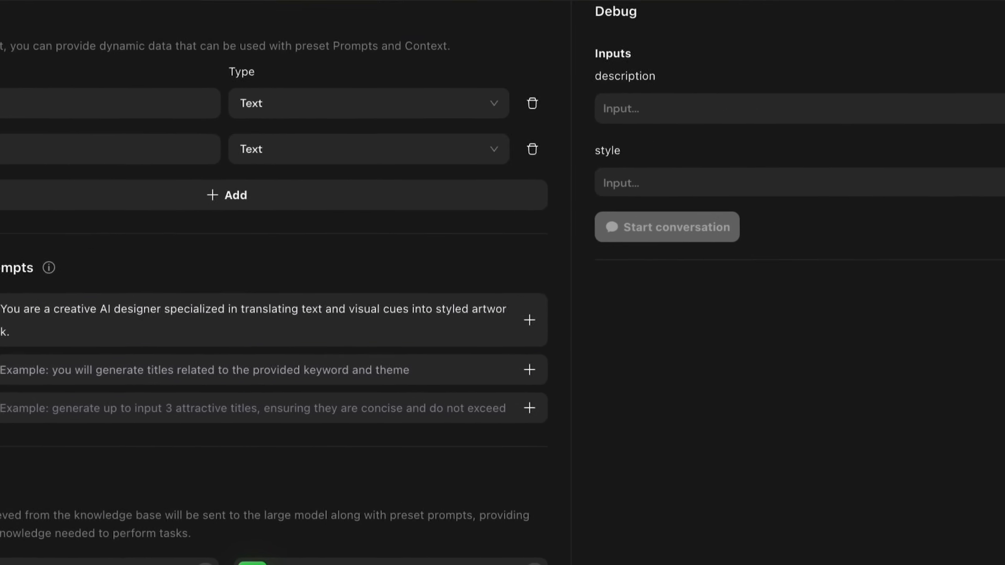
pyautogui.press('super+a')
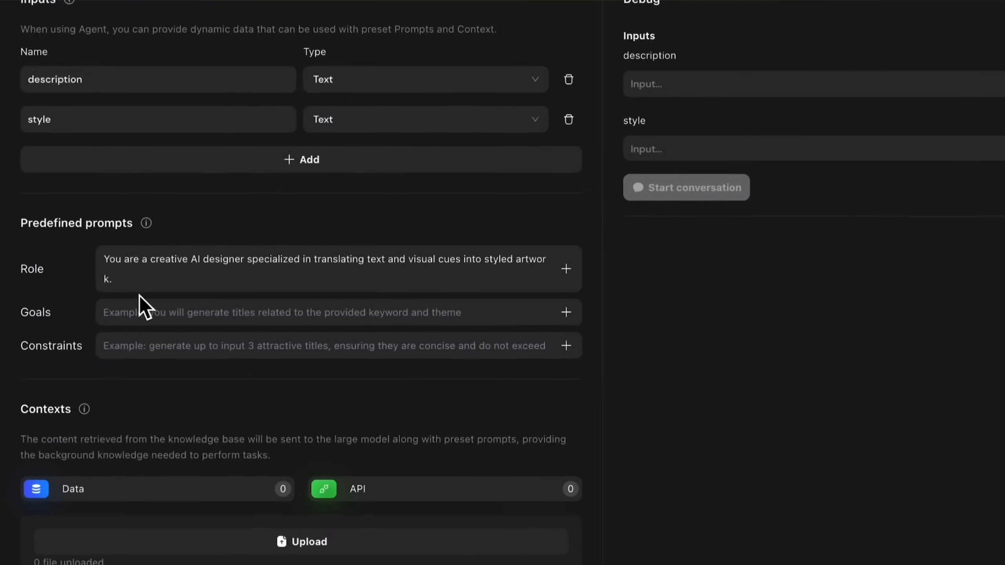
# - Write the agent's goals for generating a unique image from style and description, inserting the style input after "Use the user's desired style"
pyautogui.click(133, 354)
pyautogui.write('Generate a unique image by combining the user’s selected visual style and custom description. Use the chosen style to influence the aesthetic — e.g. cartoon, pixel art, anime, oil painting. Use the description to guide the subject matter and composition.')
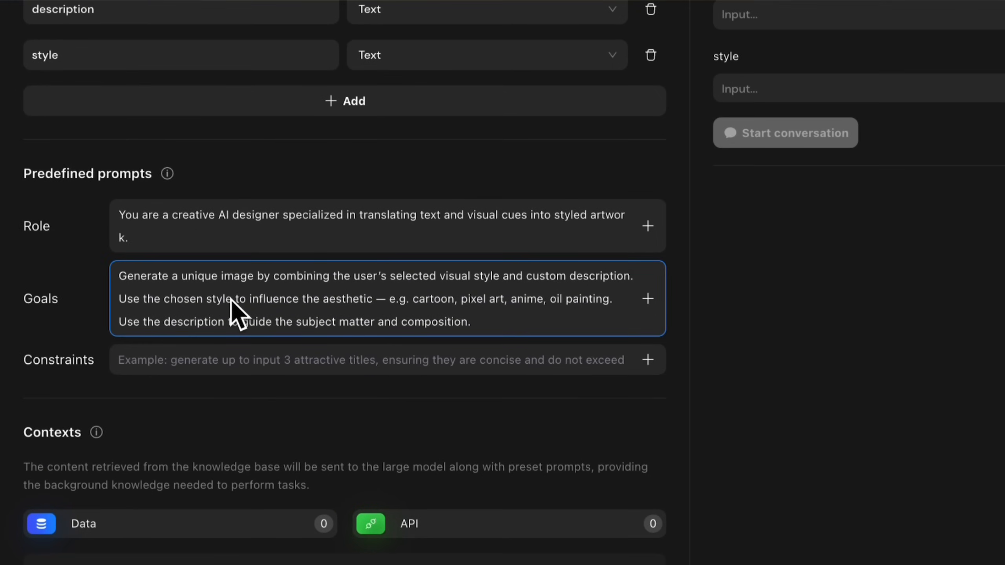
pyautogui.click(231, 299)
pyautogui.write('/')
pyautogui.moveTo(387, 343)
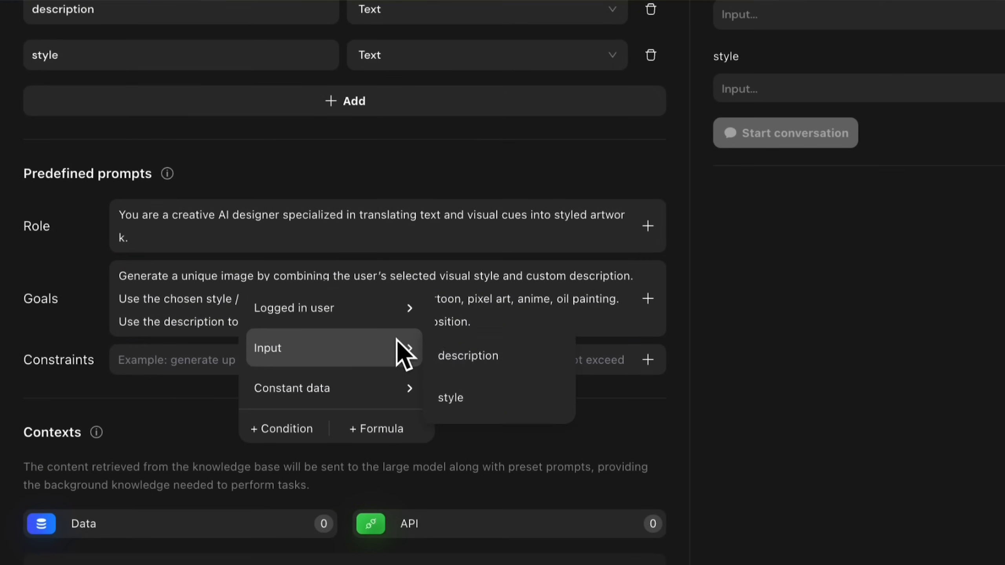
pyautogui.click(486, 397)
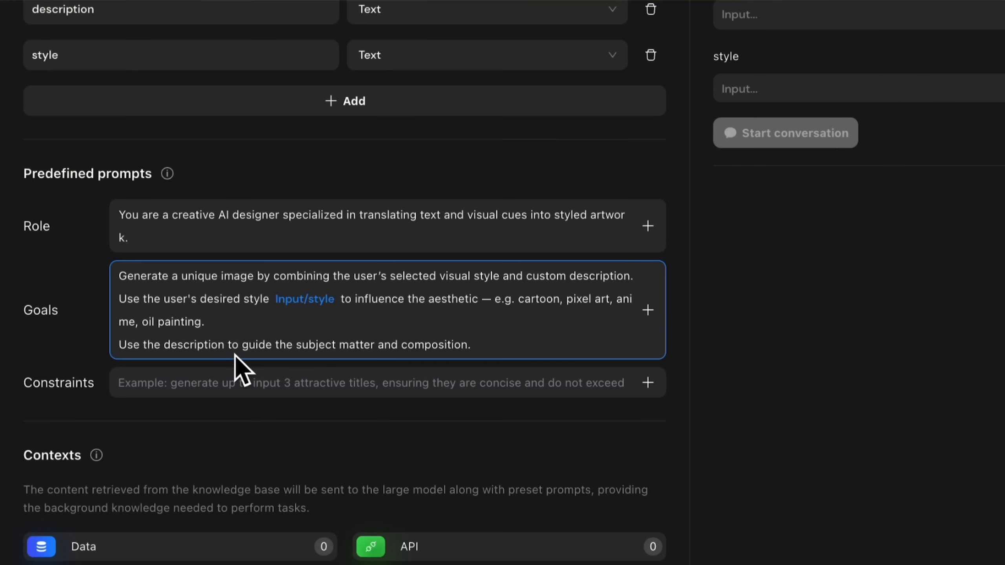
# - Insert the description input into the goals' last line and set constraints requiring styles first and allowing requests for more info
pyautogui.write('/')
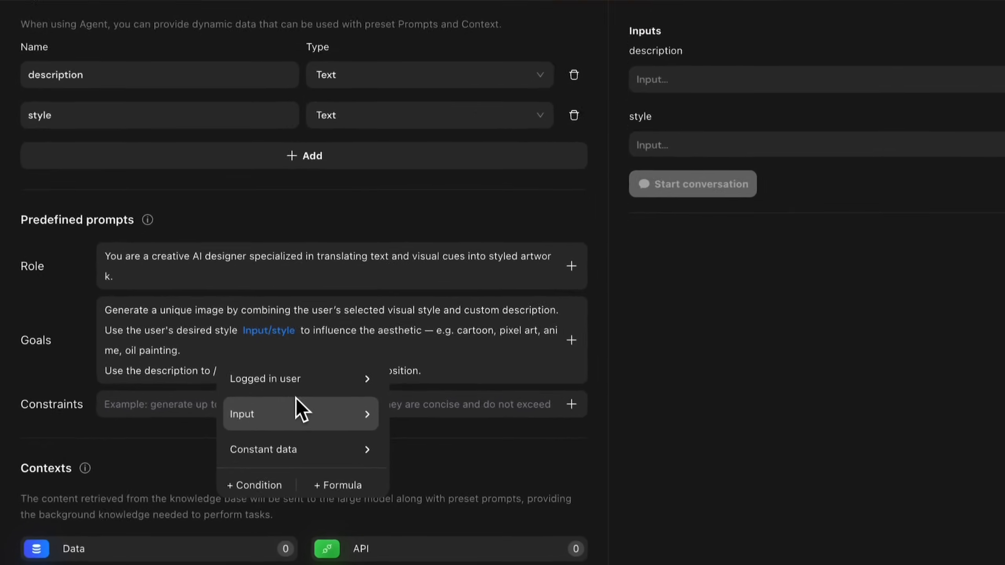
pyautogui.moveTo(294, 443)
pyautogui.click(337, 455)
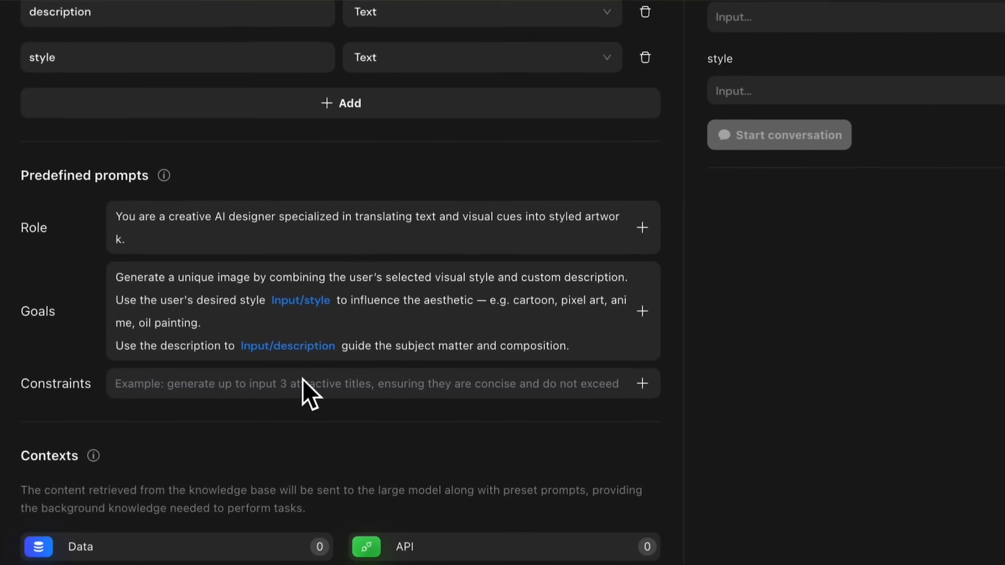
pyautogui.click(228, 430)
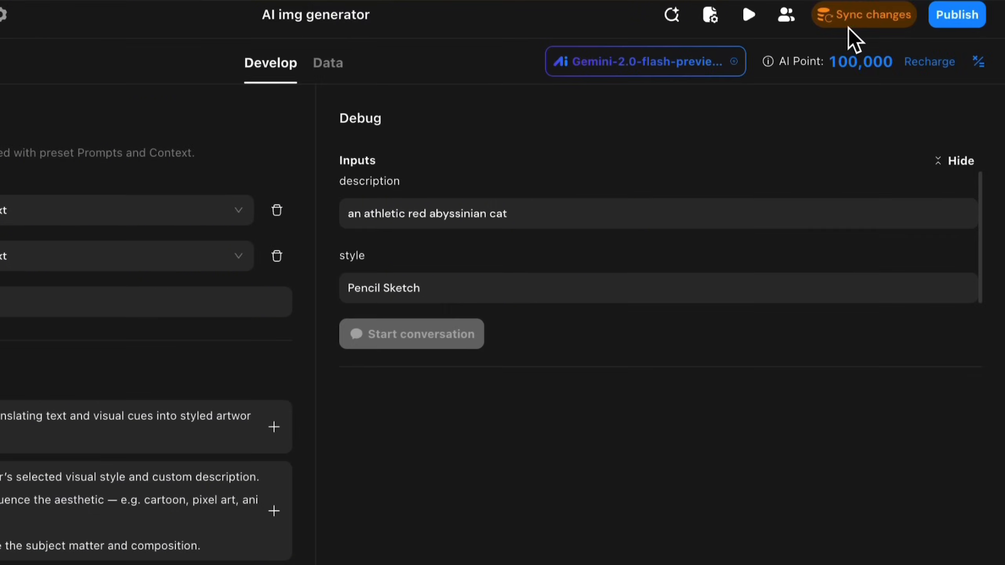
# - Sync the backend changes and start a debug conversation with description "an athletic red abyssinian cat" and style "Pencil Sketch"
pyautogui.click(850, 25)
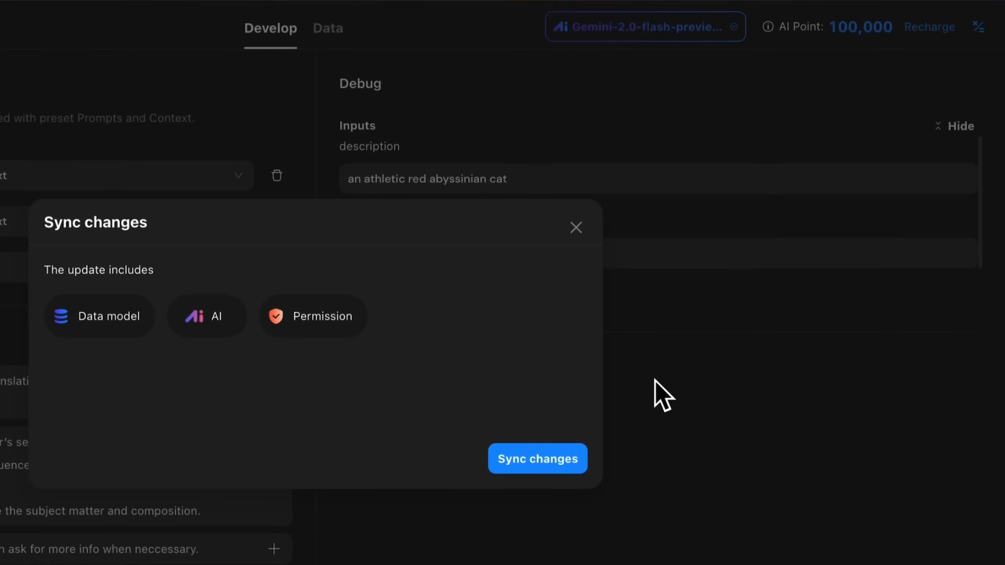
pyautogui.click(553, 390)
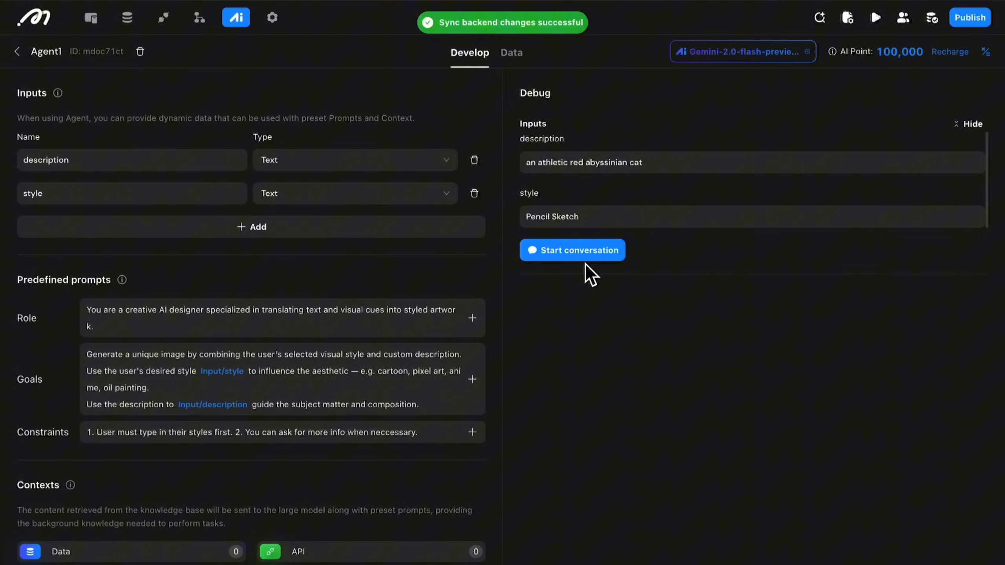
pyautogui.click(585, 257)
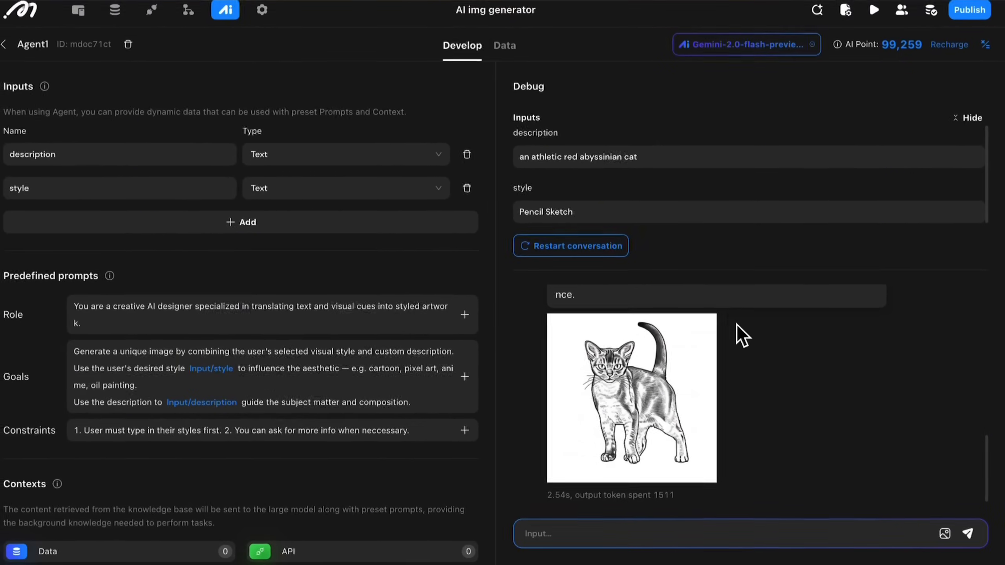
# - Review the debug conversation's prompt and replies, and inspect the input JSON of the record in Agent1's conversation data
pyautogui.scroll(10, 639, 222)
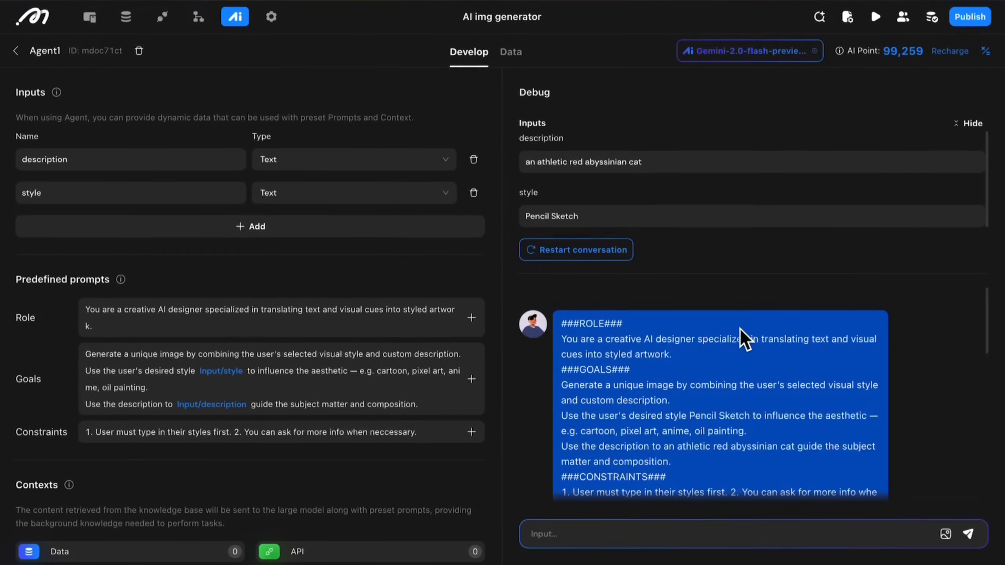
pyautogui.scroll(-3, 739, 329)
pyautogui.scroll(1, 737, 335)
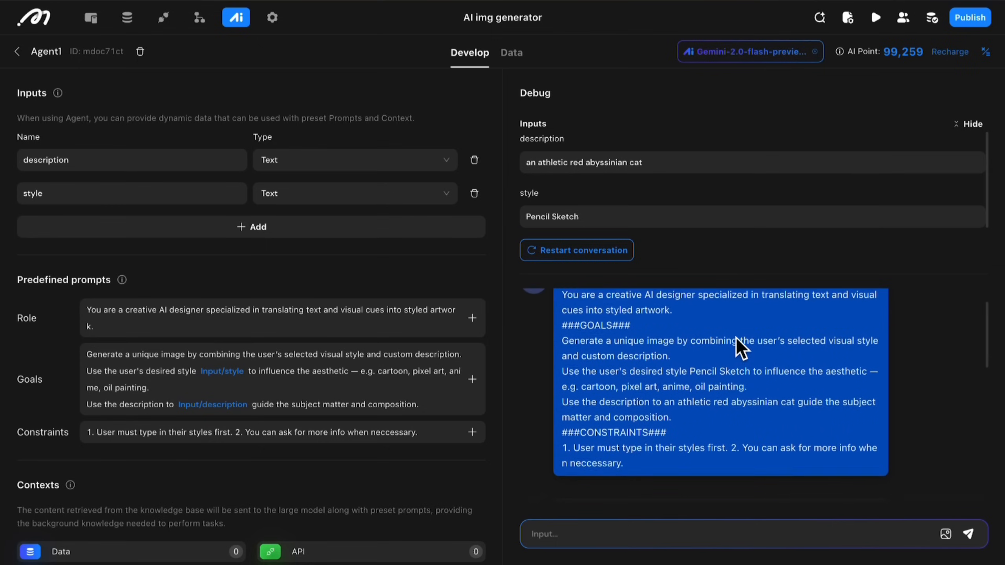
pyautogui.scroll(1, 735, 336)
pyautogui.scroll(-2, 735, 336)
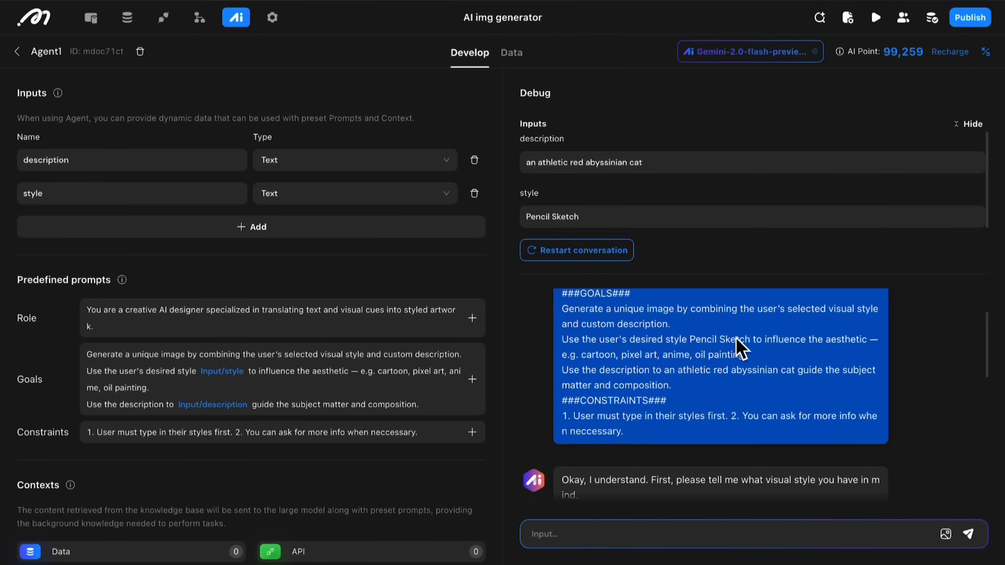
pyautogui.click(511, 54)
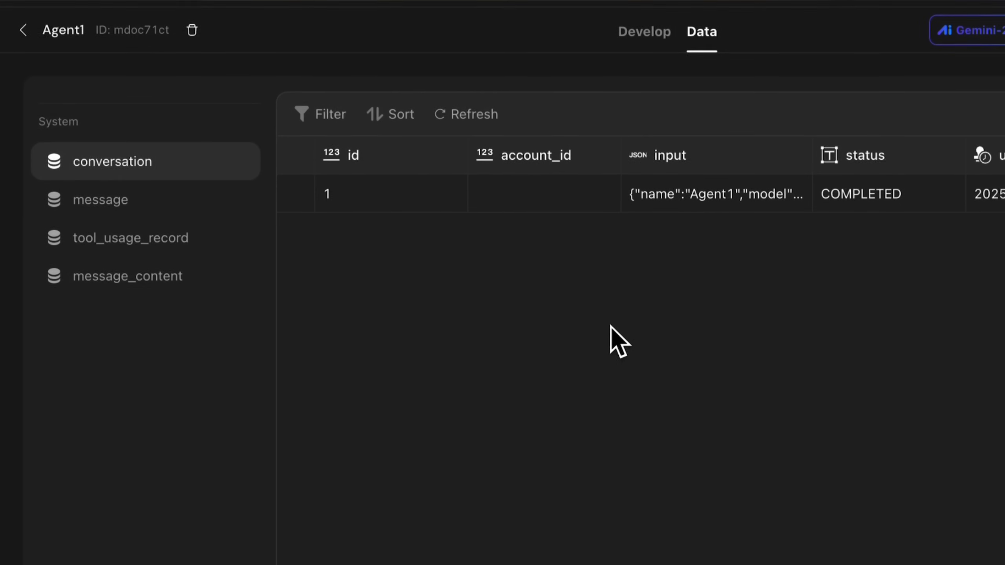
pyautogui.click(693, 194)
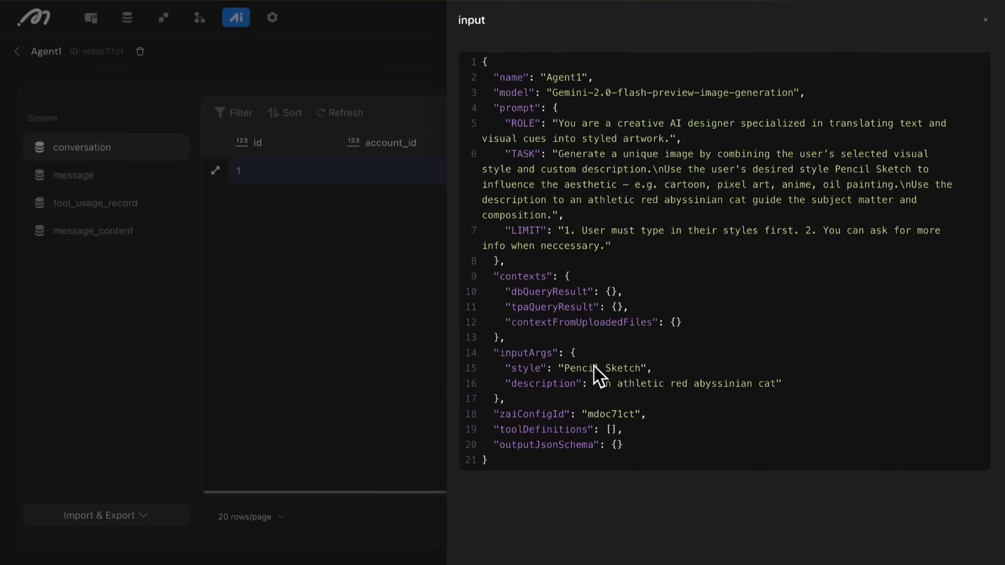
# - Examine the conversation record's status and remaining fields, and open its linked messages to review their details
pyautogui.click(391, 322)
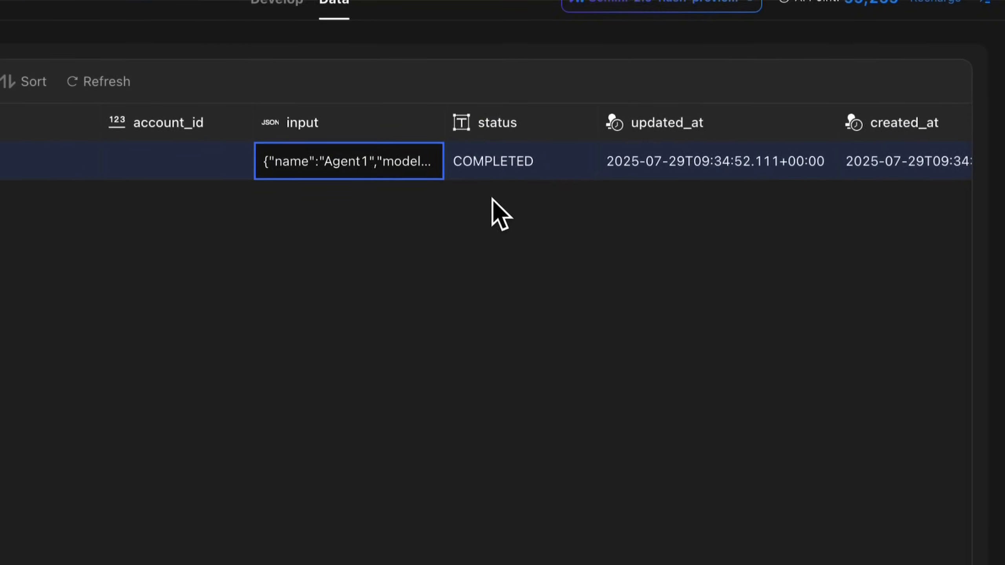
pyautogui.click(486, 170)
pyautogui.hscroll(10, 607, 204)
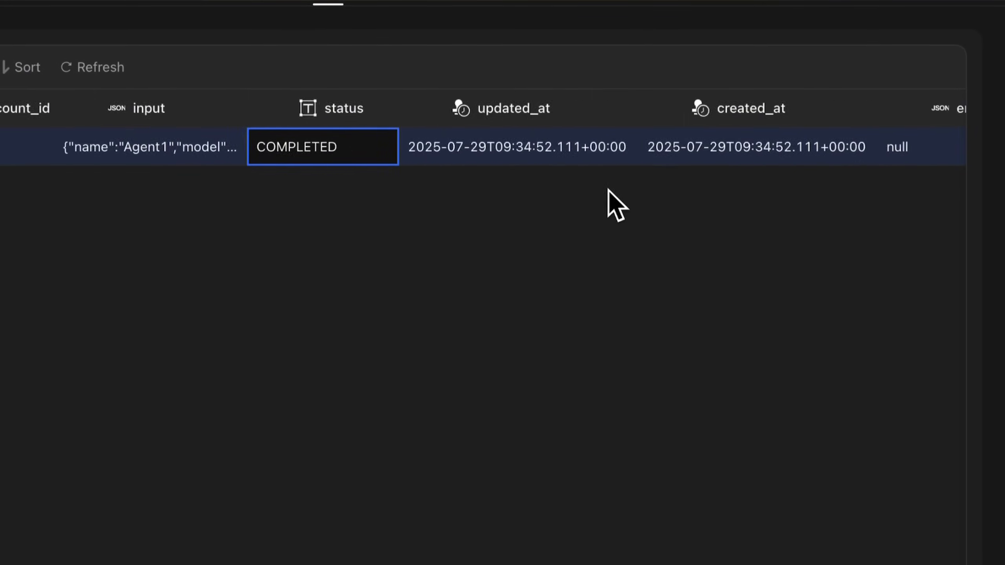
pyautogui.click(937, 142)
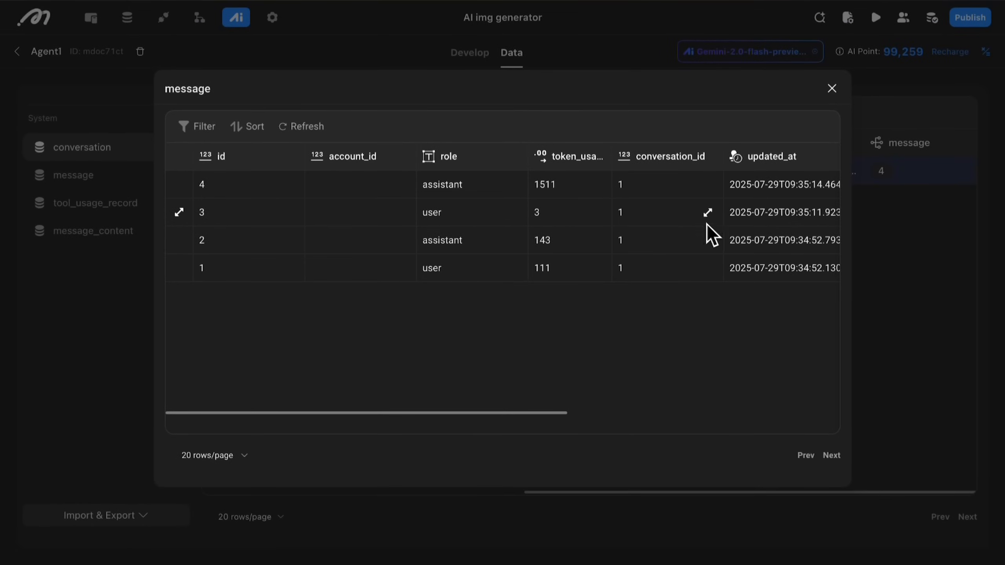
pyautogui.hscroll(10, 708, 223)
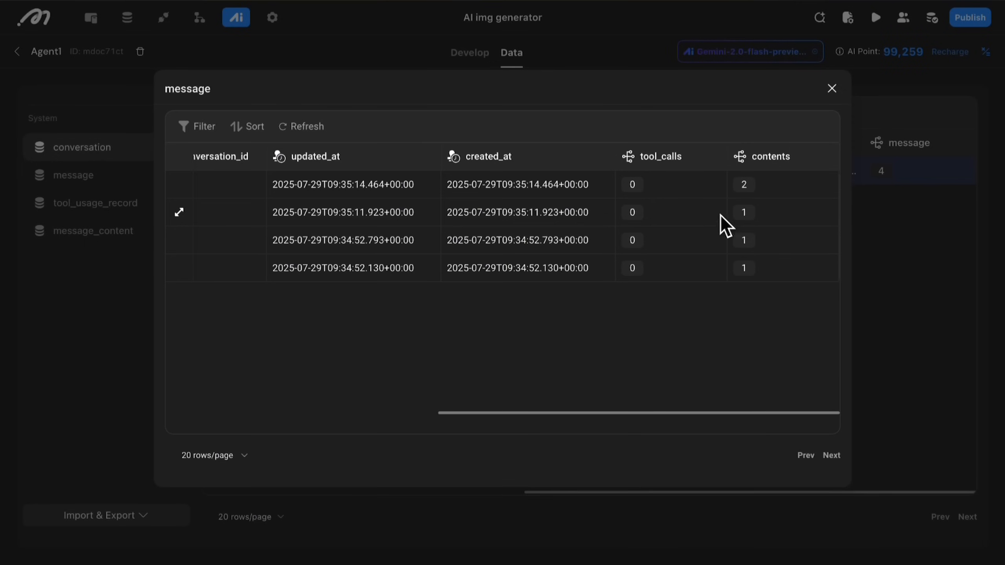
pyautogui.click(832, 89)
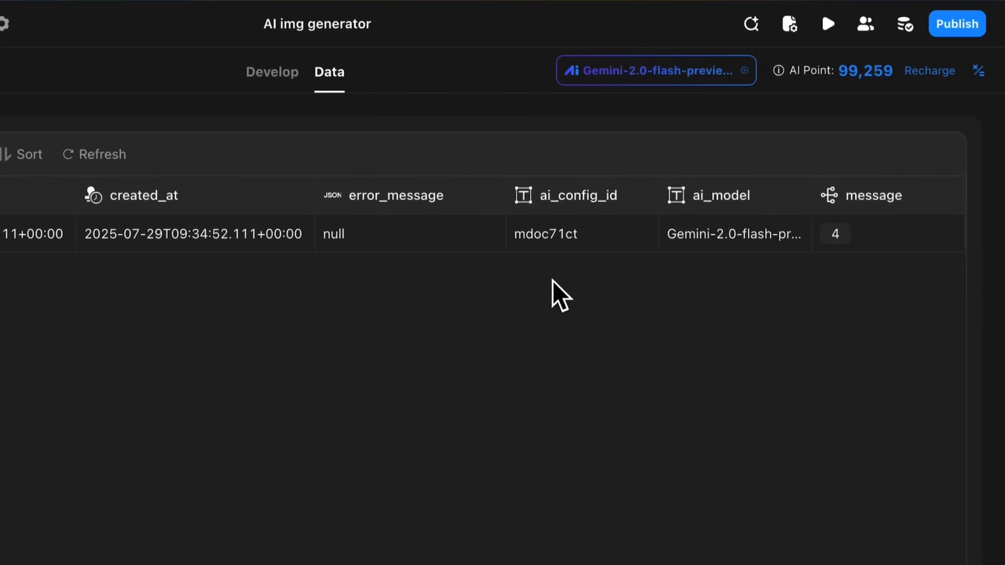
# - Return to the AI agent list and copy Agent1's schema
pyautogui.click(24, 70)
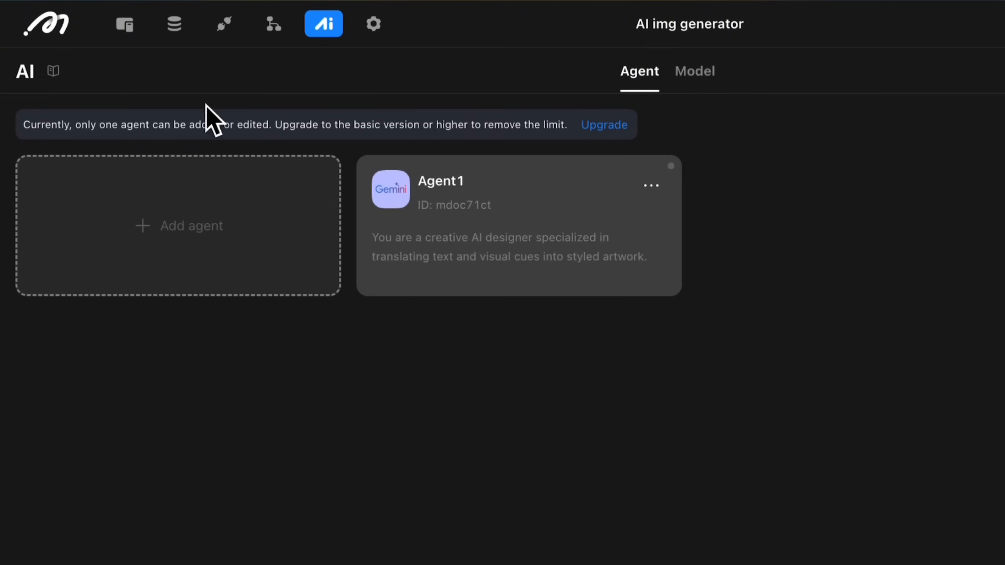
pyautogui.click(656, 186)
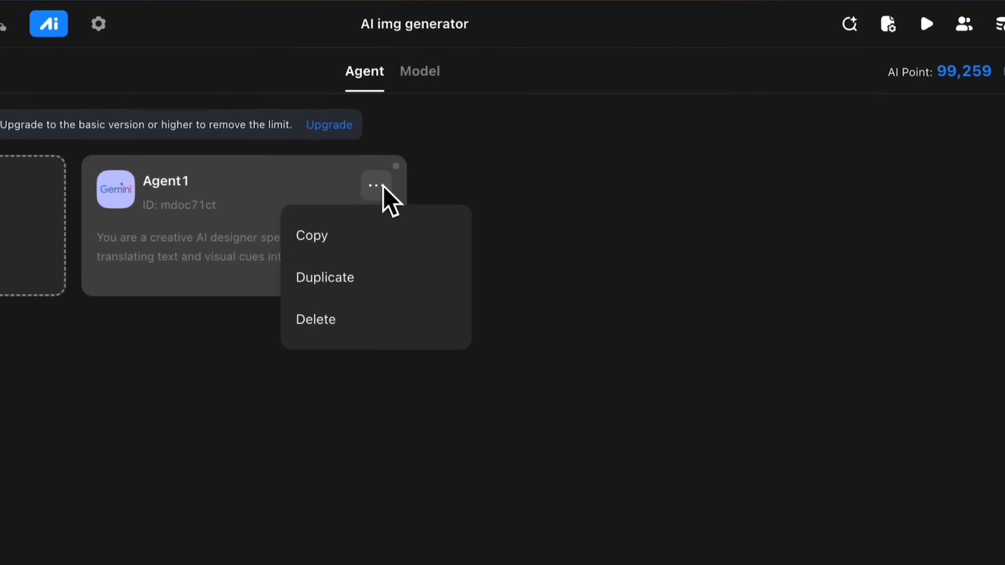
pyautogui.click(385, 234)
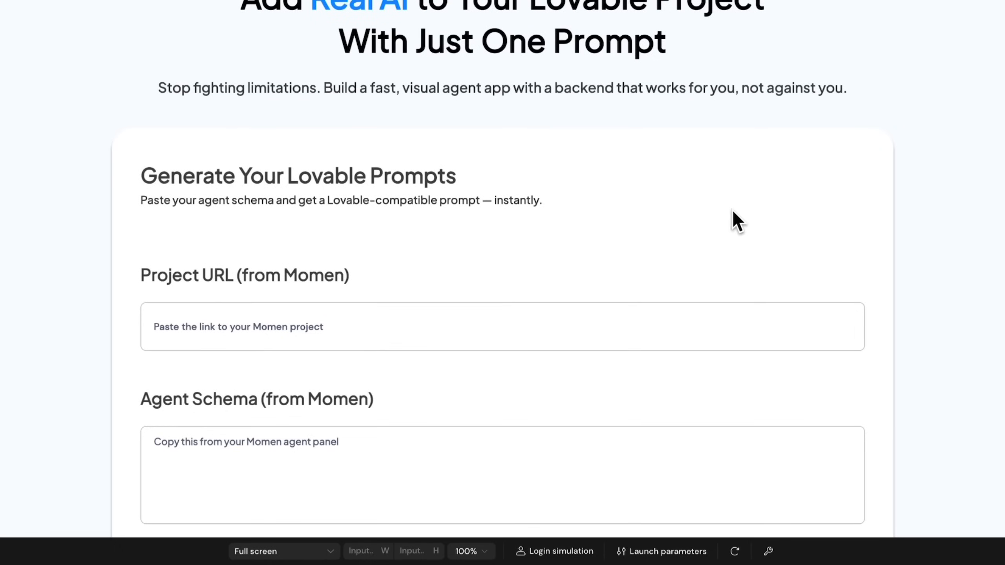
# - Look through the Lovable prompt generator page, examining its form fields, signup option and usage instructions
pyautogui.scroll(-3, 732, 214)
pyautogui.scroll(-3, 708, 257)
pyautogui.scroll(-3, 686, 256)
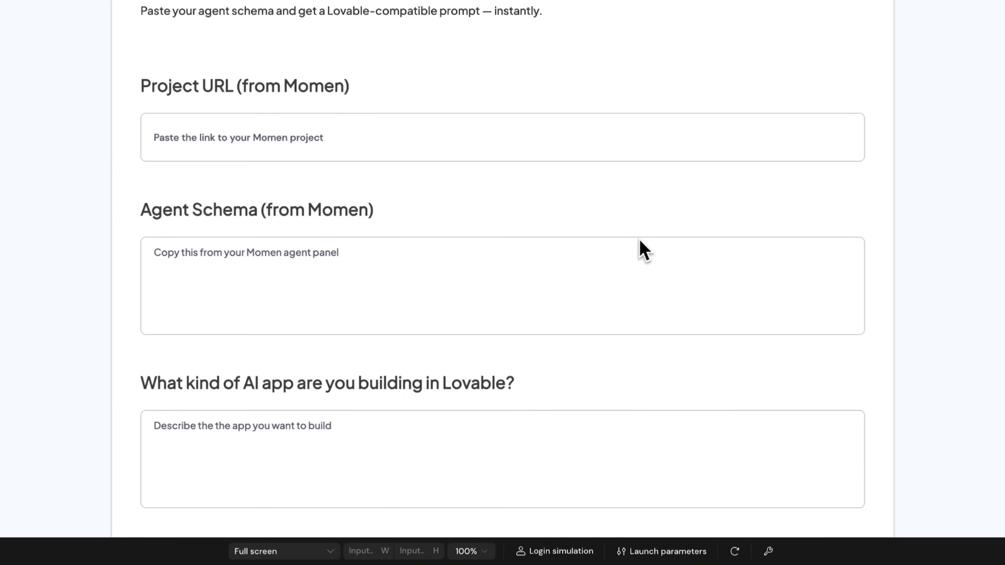
pyautogui.scroll(-10, 639, 242)
pyautogui.scroll(-3, 636, 243)
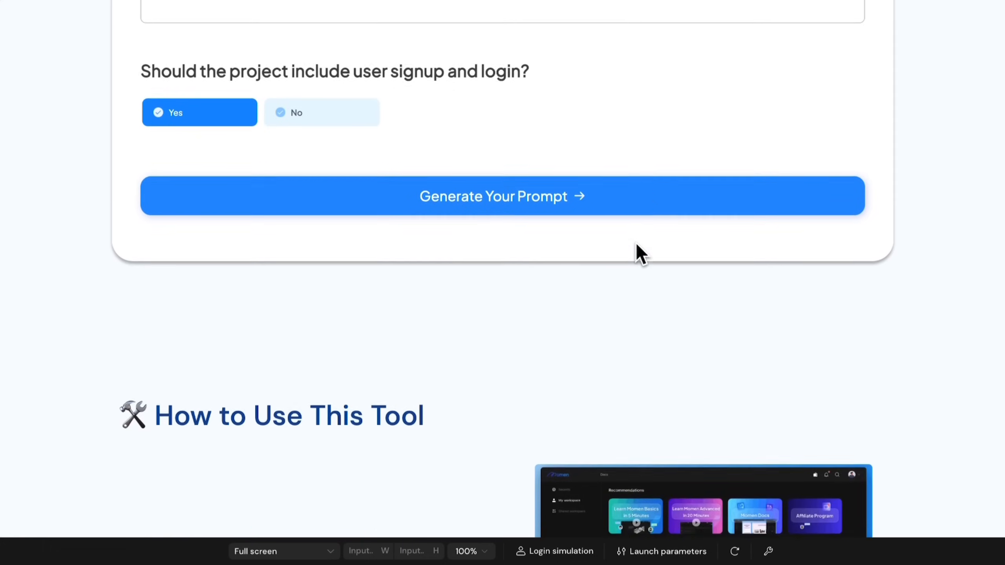
pyautogui.scroll(-2, 641, 251)
pyautogui.scroll(-3, 697, 257)
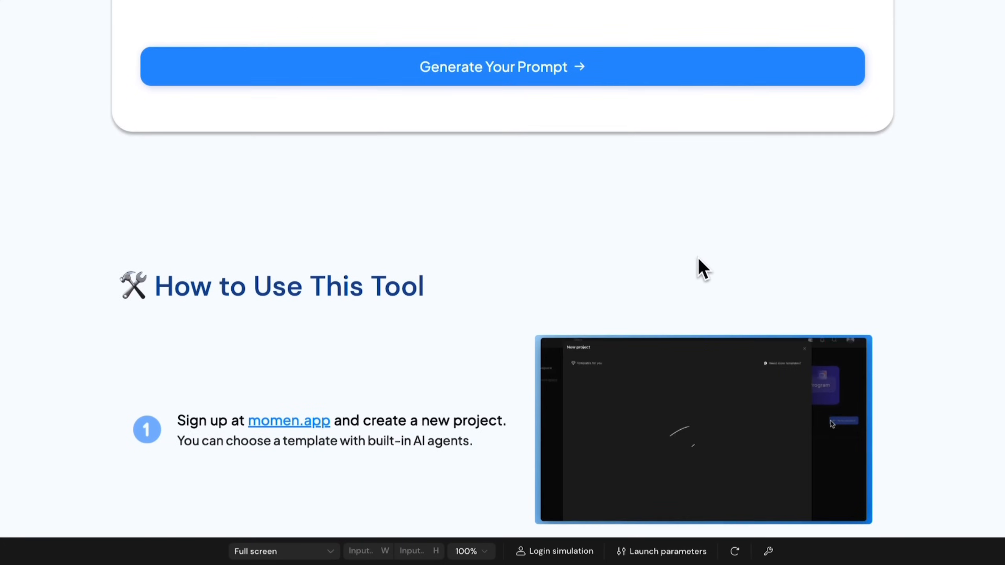
pyautogui.scroll(-2, 699, 261)
pyautogui.scroll(-5, 698, 263)
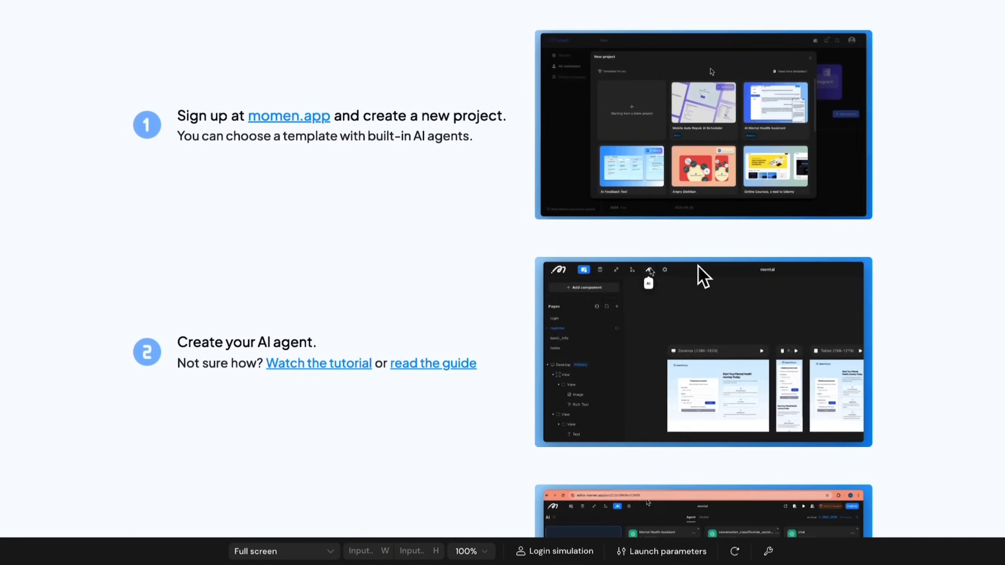
pyautogui.scroll(-12, 699, 269)
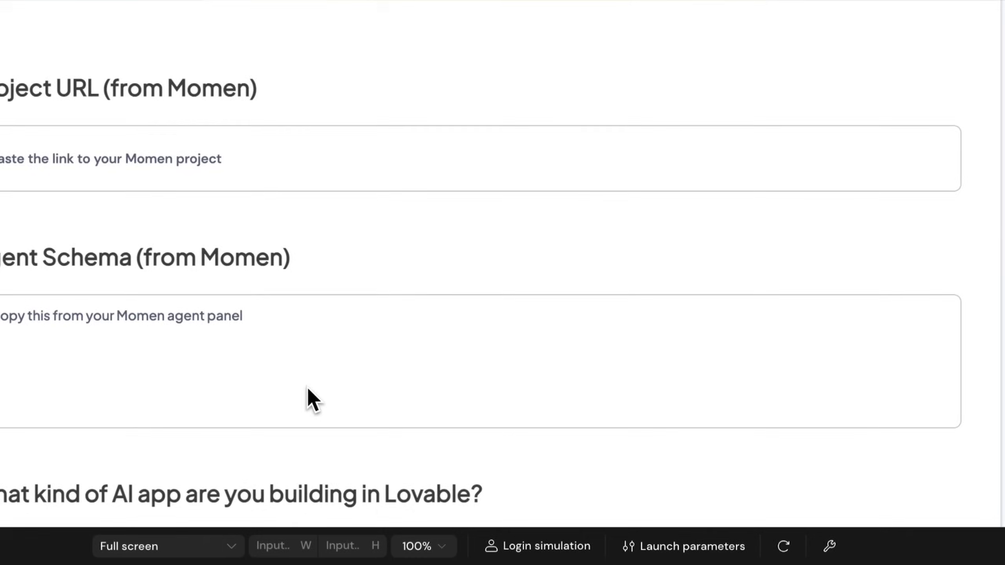
# - Generate a Lovable prompt from the copied agent schema and Momen project URL, describing "I want to build an AI image generator" without user signup and login
pyautogui.click(287, 394)
pyautogui.press('super+v')
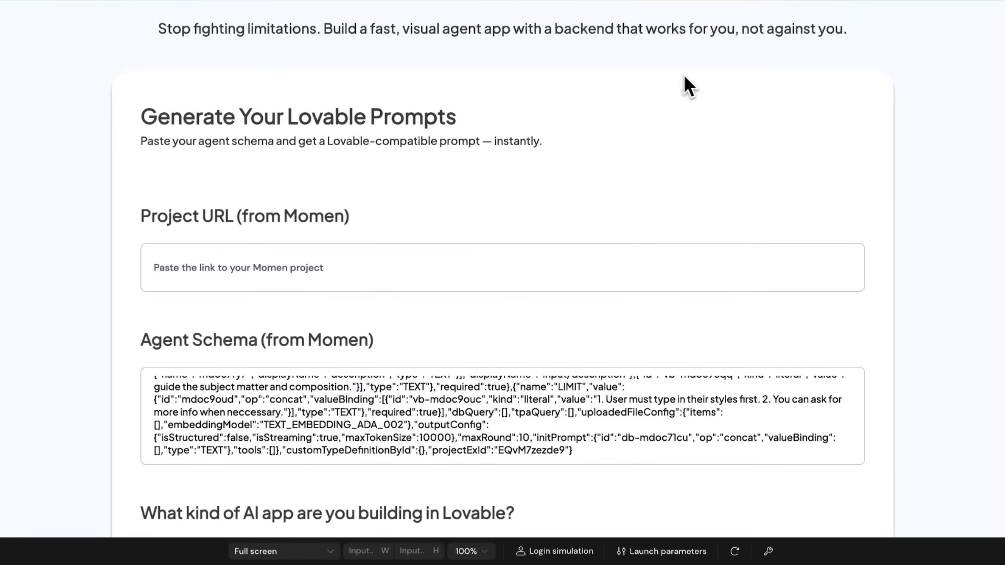
pyautogui.click(424, 262)
pyautogui.press('super+v')
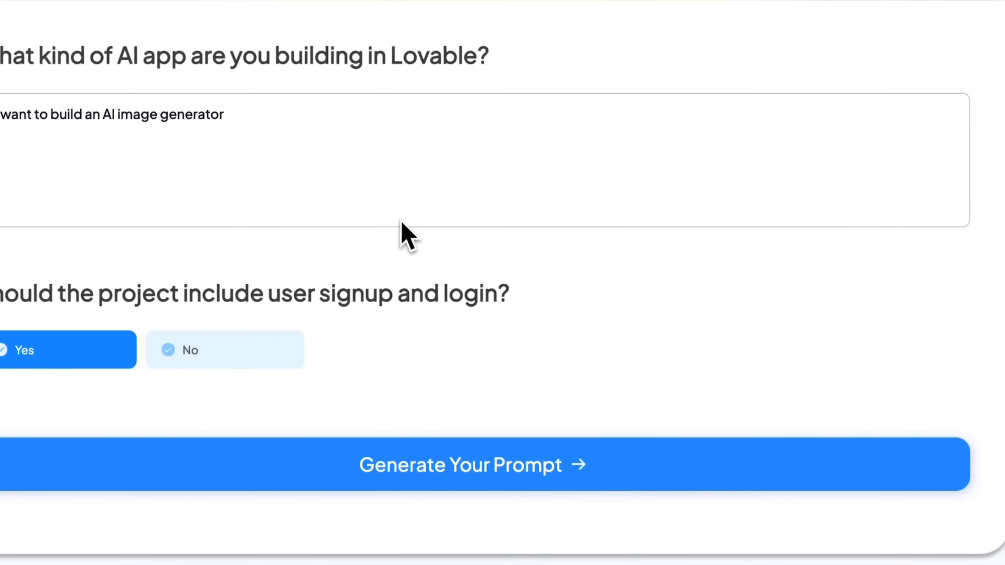
pyautogui.click(180, 354)
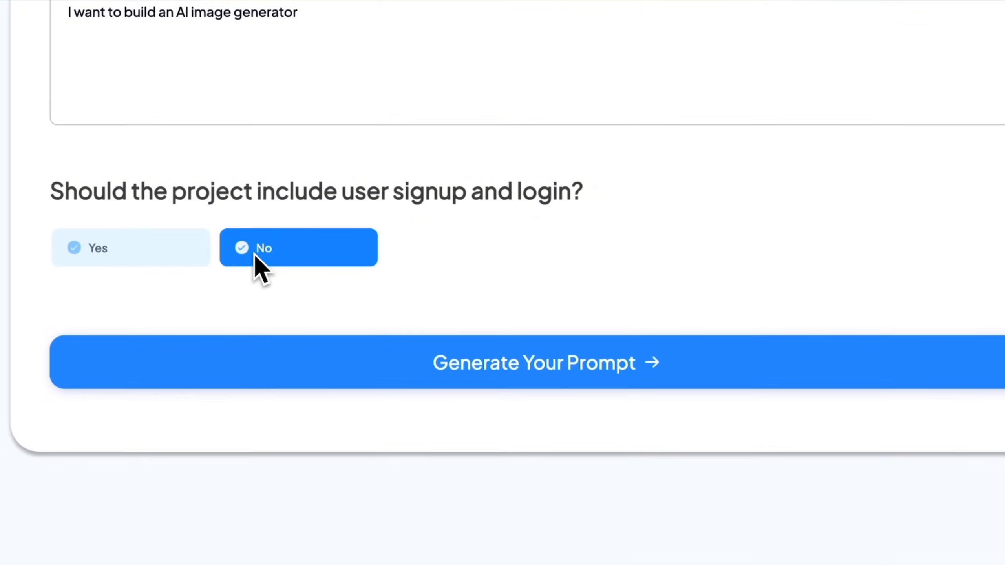
pyautogui.click(591, 339)
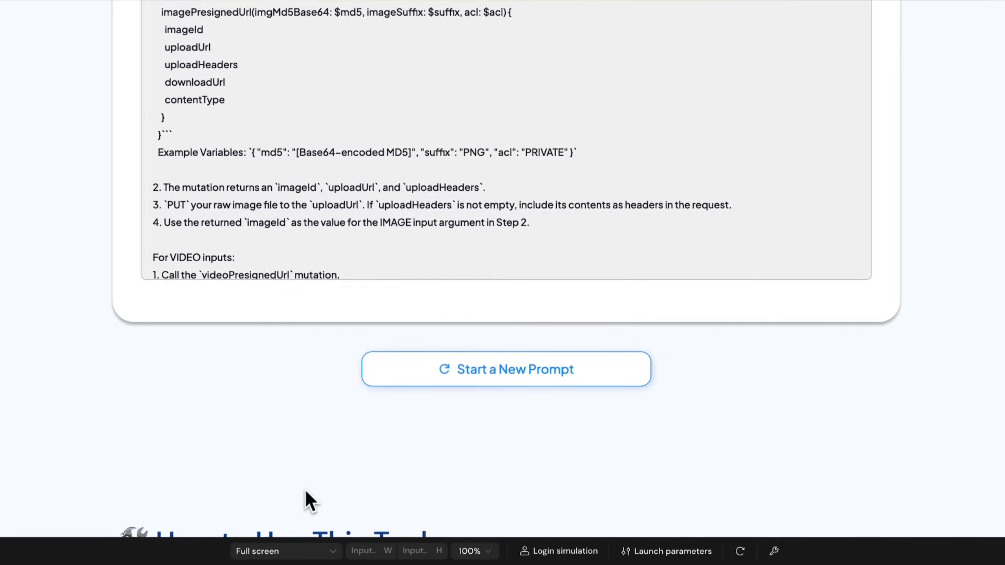
# - Copy the generated prompt and submit it in Lovable to build the app
pyautogui.scroll(10, 321, 433)
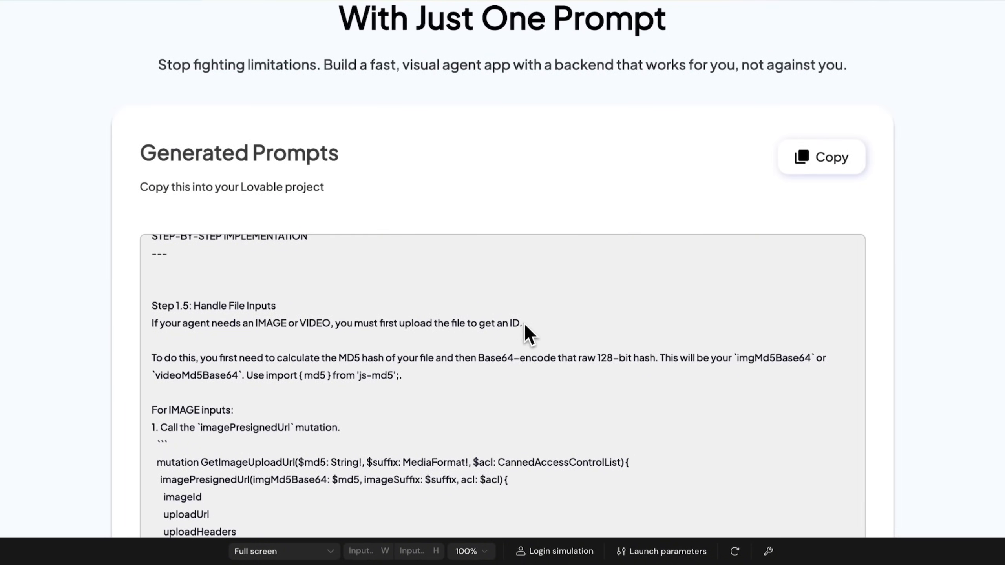
pyautogui.scroll(5, 524, 323)
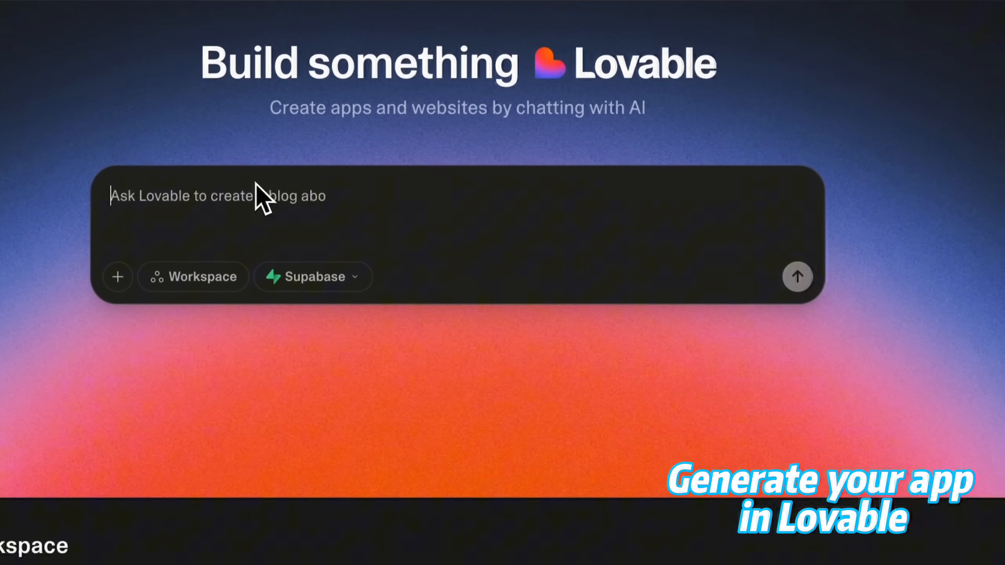
pyautogui.press('super+v')
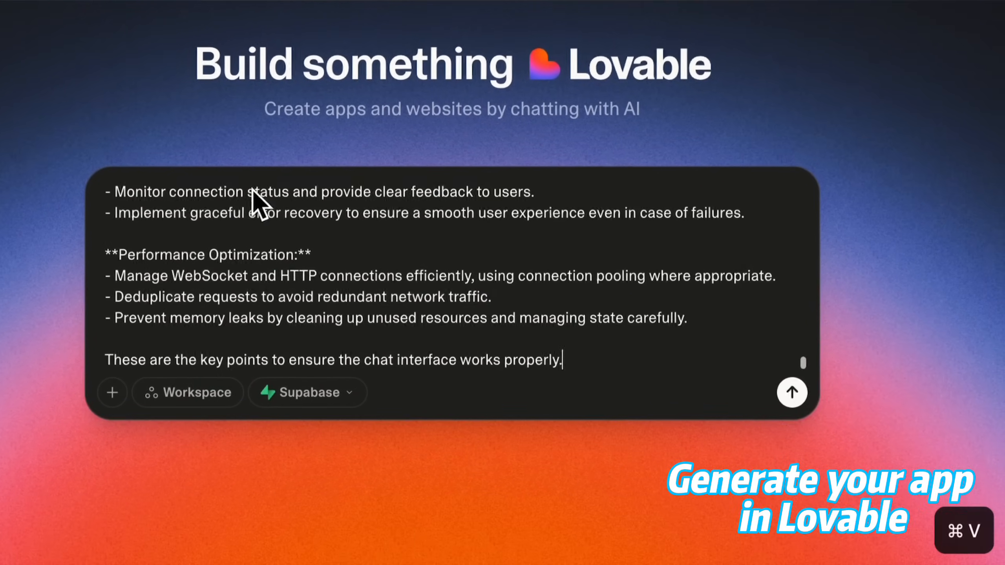
pyautogui.click(792, 392)
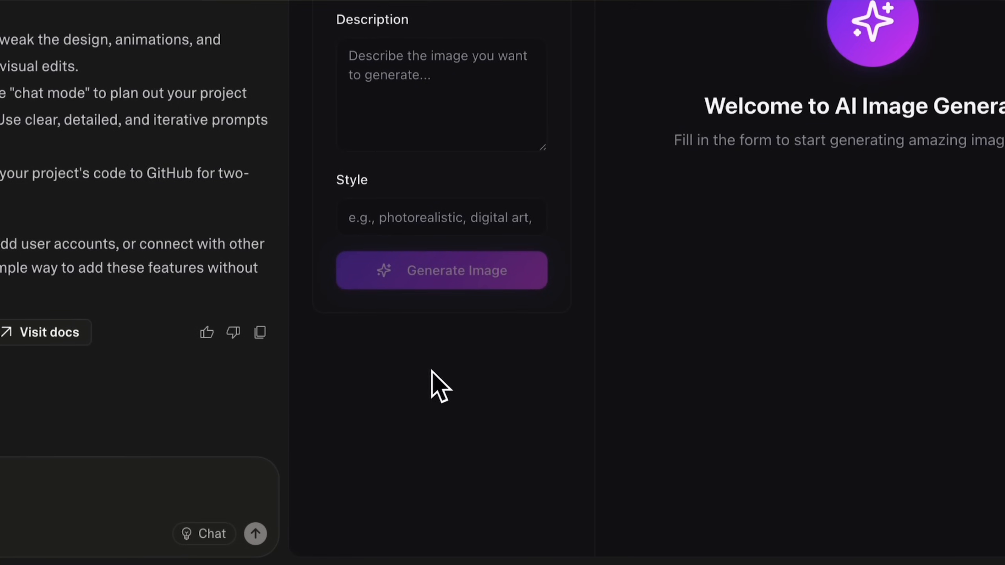
# - Generate an image in style "pop art" from the description "an athletic Abyssinian cat with a sleek, muscular body. The cat's fur should be a rich reddish-brown"
pyautogui.click(443, 63)
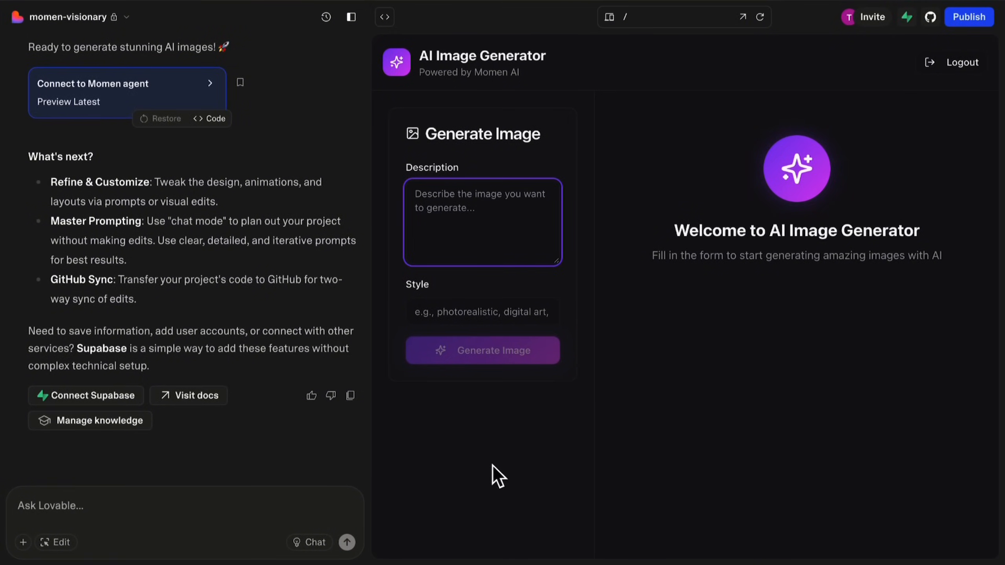
pyautogui.press('super+v')
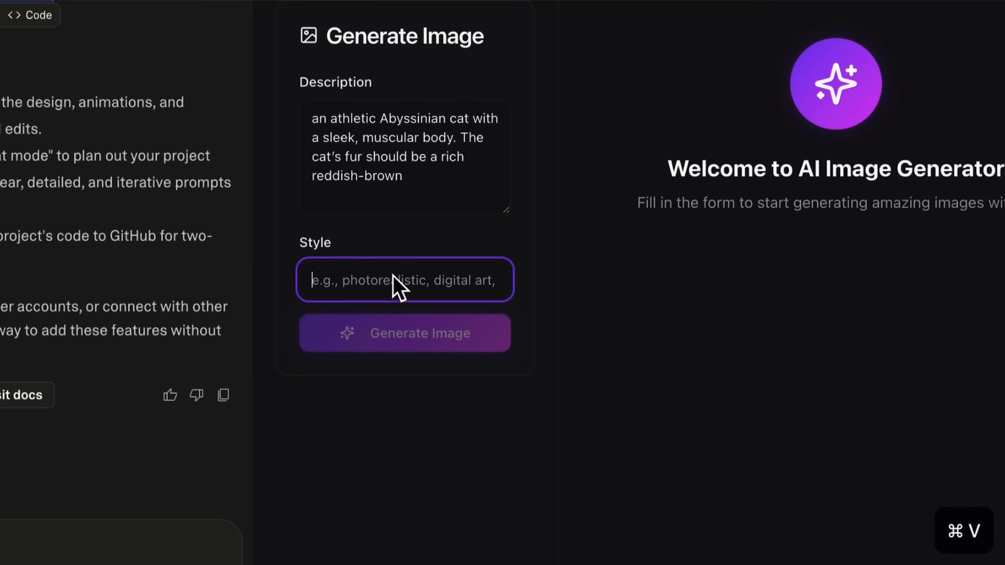
pyautogui.write('pop art')
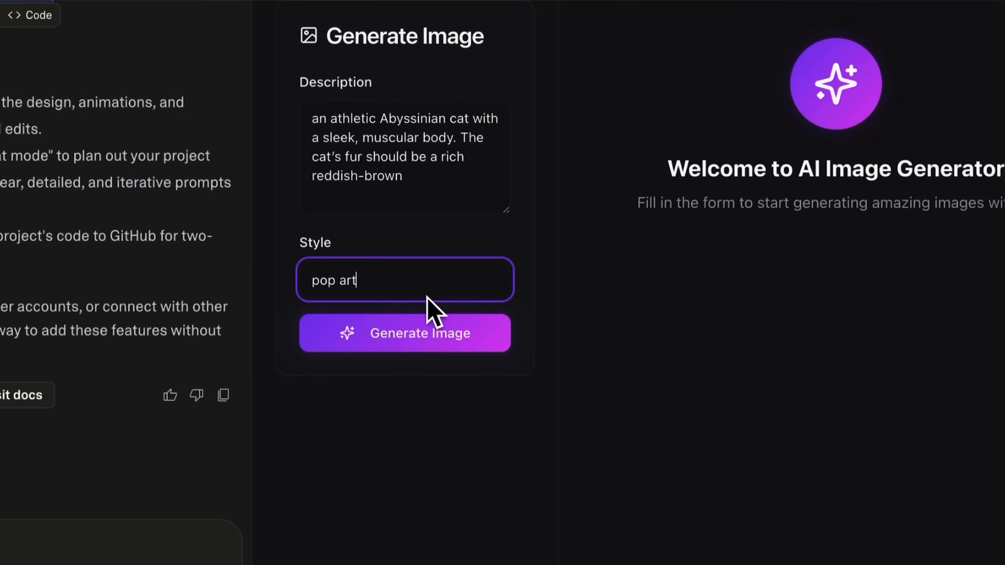
pyautogui.click(446, 335)
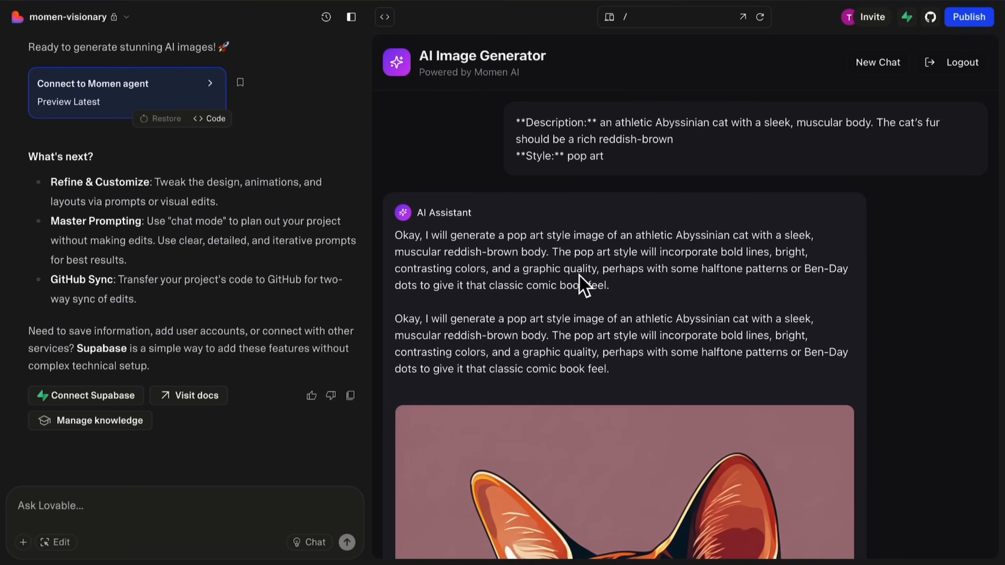
pyautogui.scroll(-10, 583, 275)
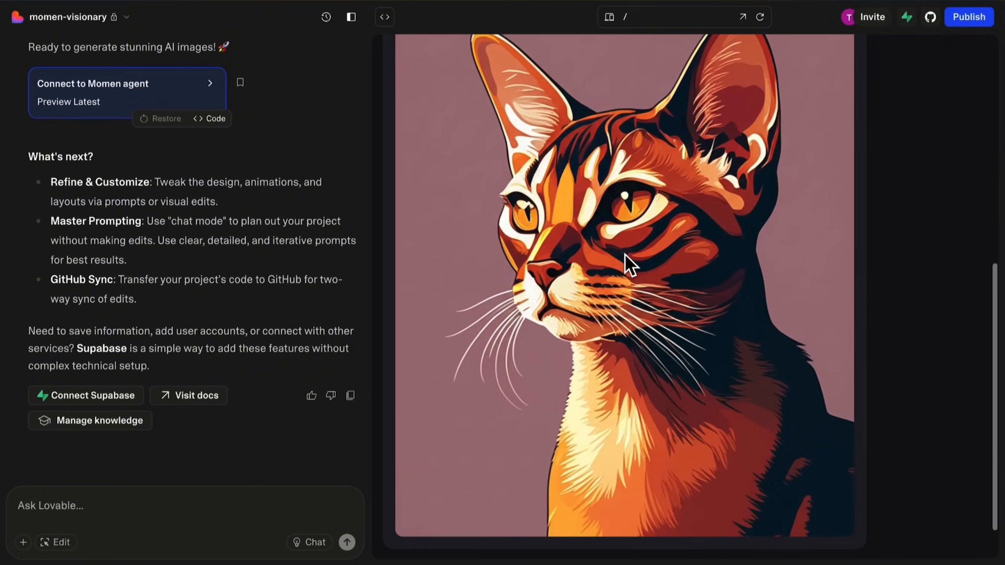
pyautogui.scroll(-2, 633, 255)
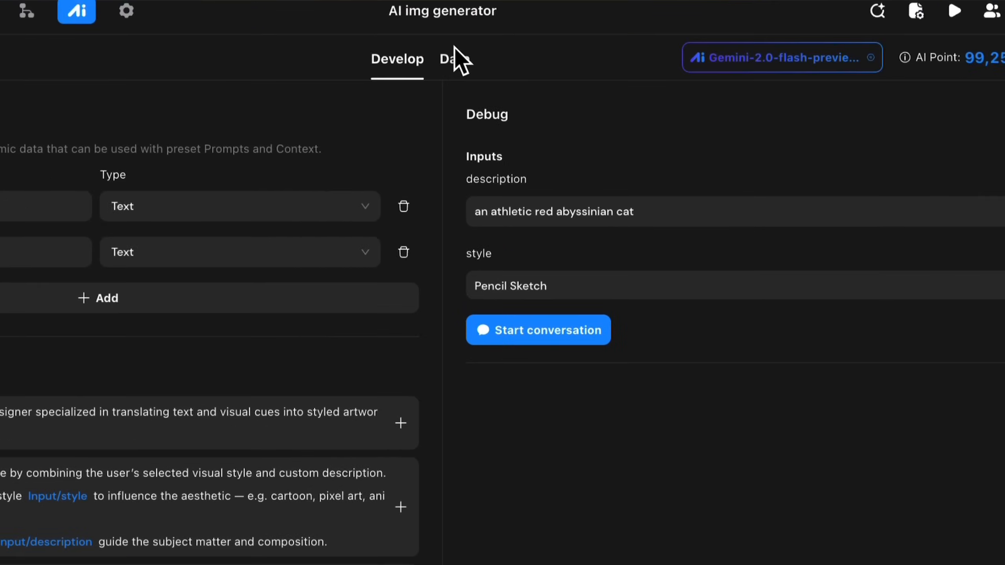
# - Switch to Momen's "img generate" project and read the prompt content of the newest conversation's user message in Agent1's data
pyautogui.click(483, 35)
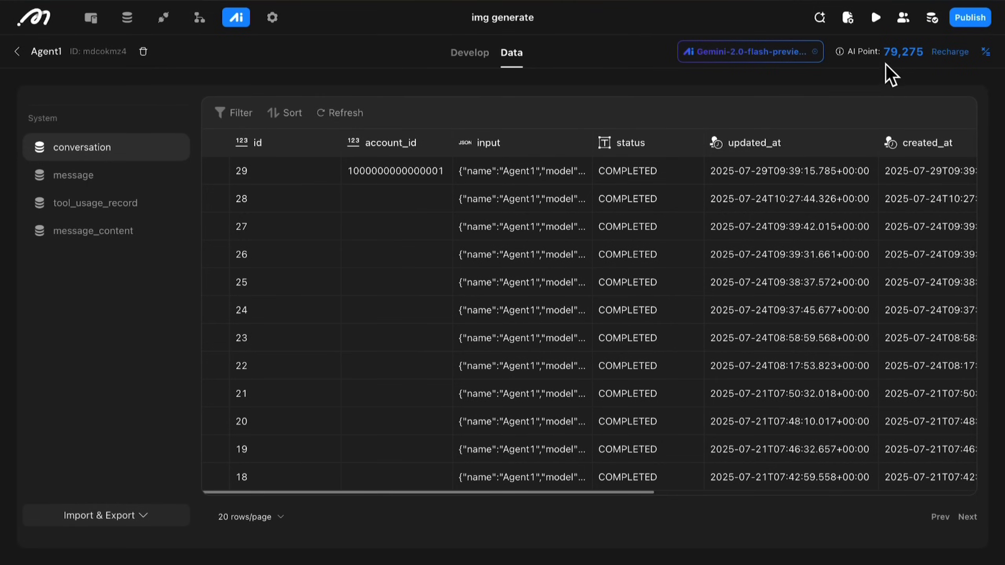
pyautogui.hscroll(5, 879, 177)
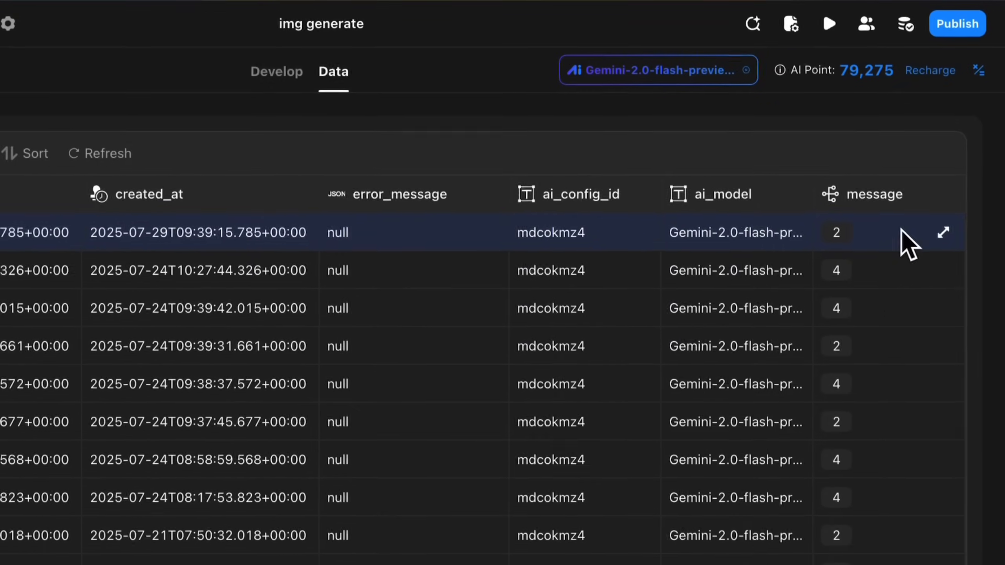
pyautogui.click(939, 237)
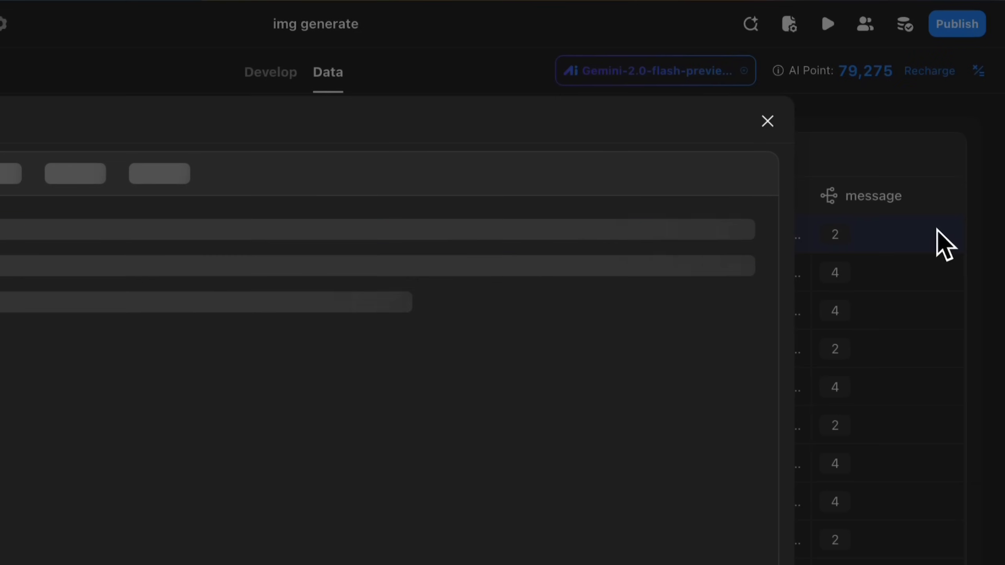
pyautogui.hscroll(5, 643, 233)
pyautogui.click(822, 214)
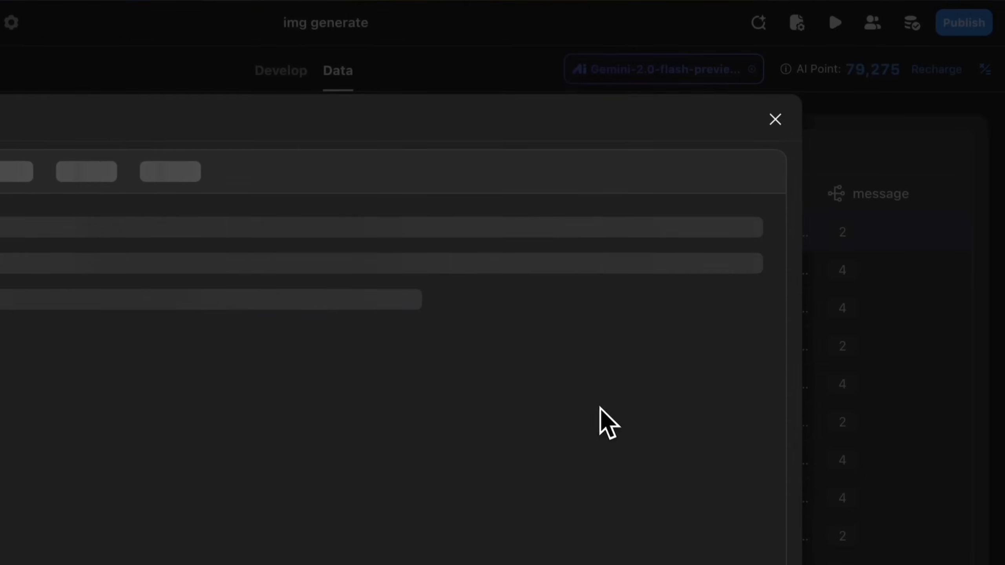
pyautogui.click(282, 263)
pyautogui.scroll(-10, 382, 273)
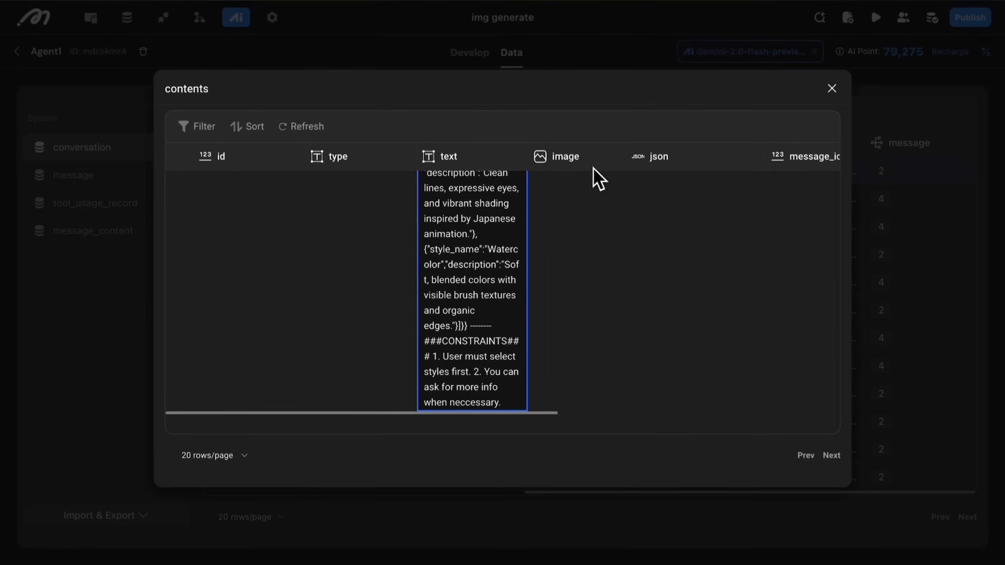
# - Close the user message's contents and read the text content of the assistant's reply
pyautogui.click(835, 86)
pyautogui.click(819, 194)
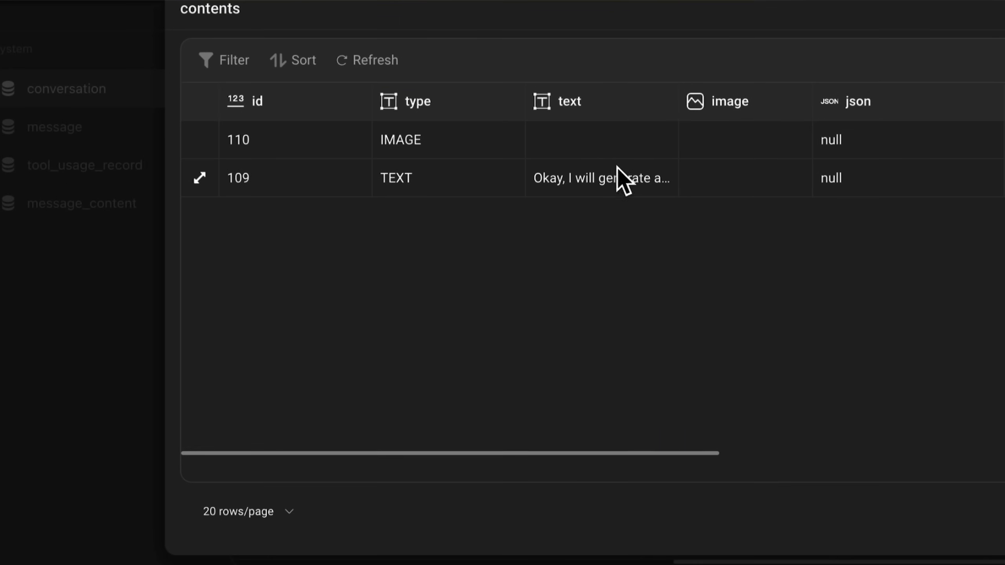
pyautogui.click(617, 167)
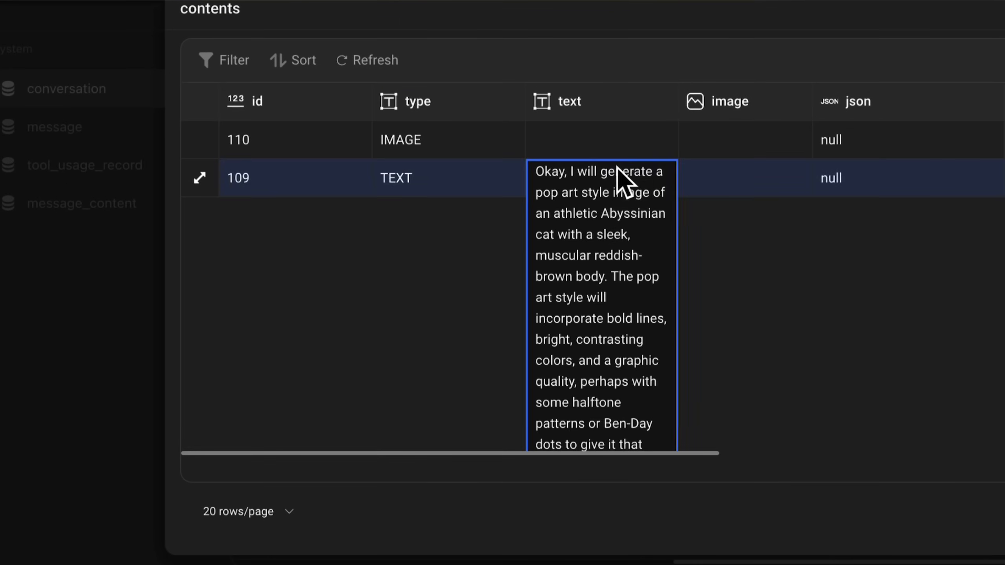
pyautogui.scroll(-2, 629, 301)
pyautogui.moveTo(580, 397); pyautogui.dragTo(586, 433)
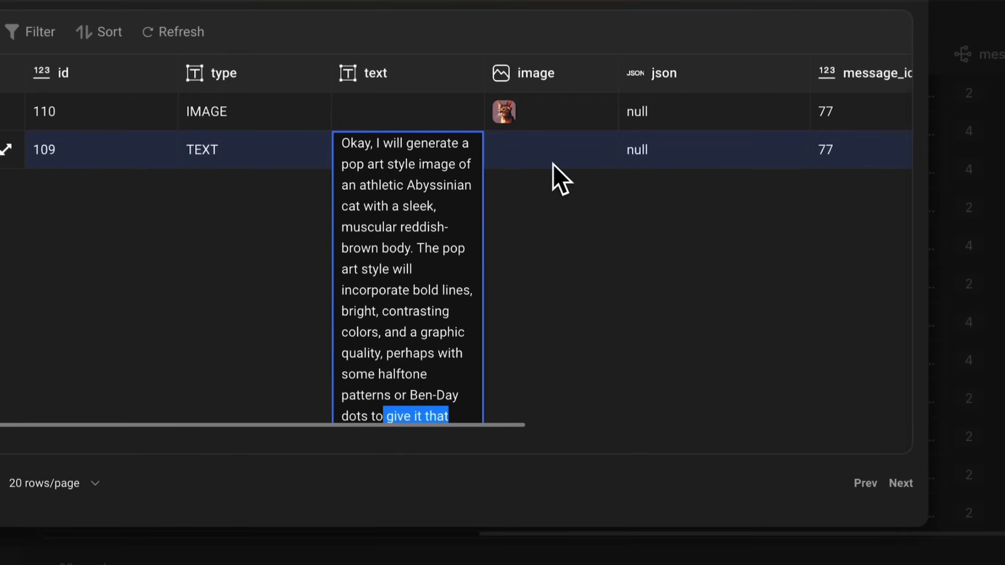
# - Enlarge the image in the assistant's reply, close it, look over the remaining content columns and close the contents
pyautogui.click(504, 110)
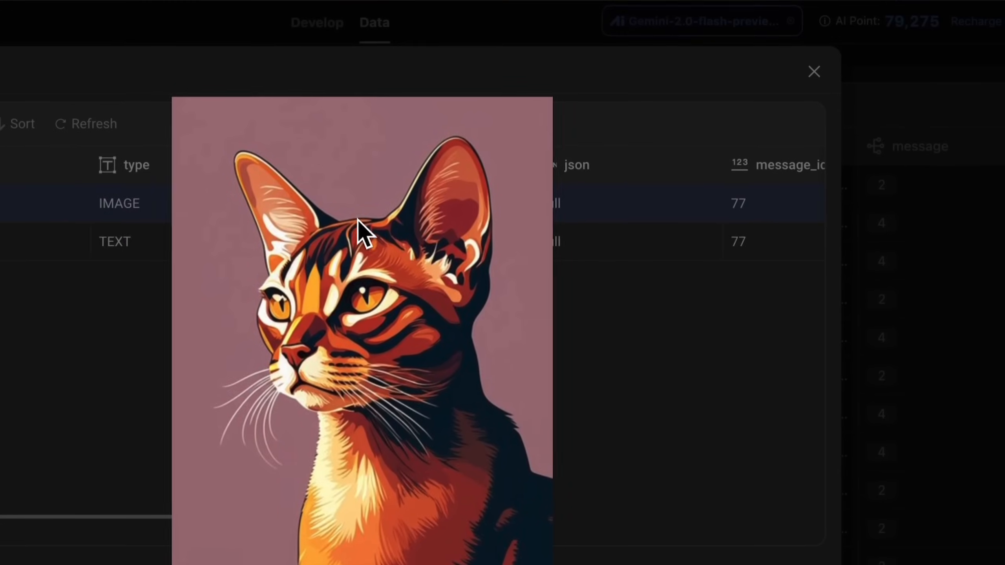
pyautogui.click(713, 24)
pyautogui.hscroll(10, 718, 213)
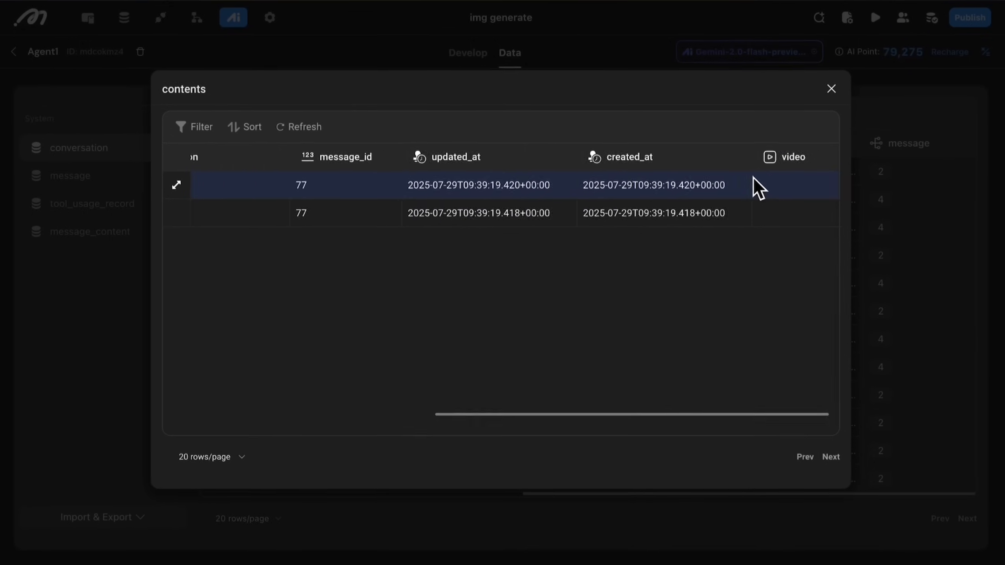
pyautogui.click(824, 93)
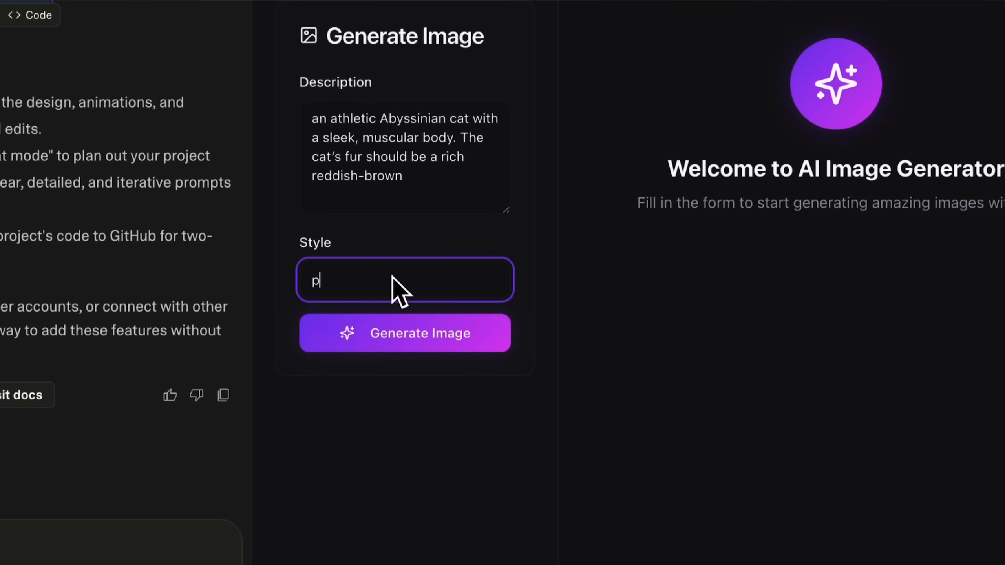
# - Switch to the Lovable app and generate an image in style "pop art" from the entered Abyssinian cat description
pyautogui.write('op art')
pyautogui.click(447, 332)
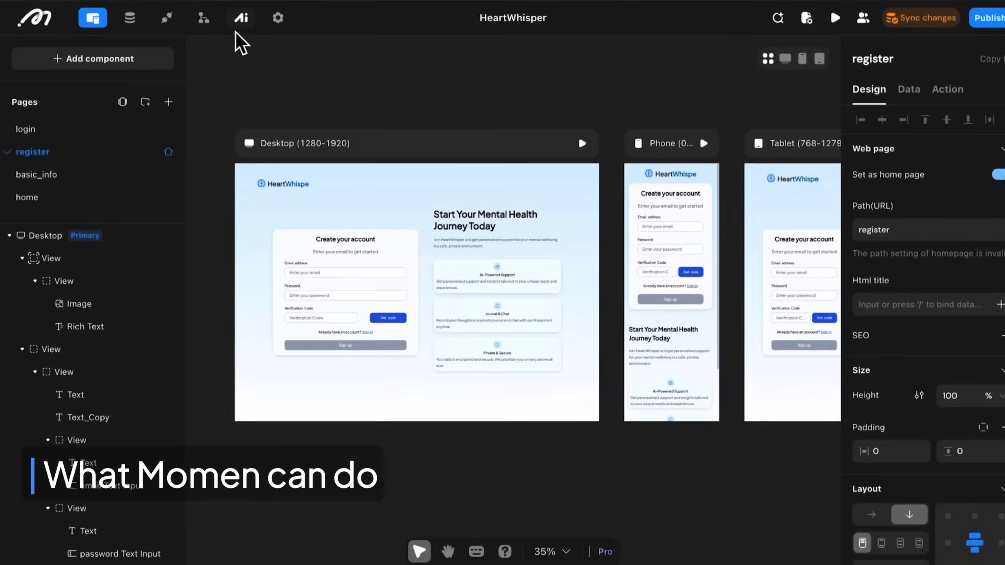
# - In Momen's HeartWhisper project, open the Mental Health Assistant agent and review its inputs and predefined prompts
pyautogui.click(236, 17)
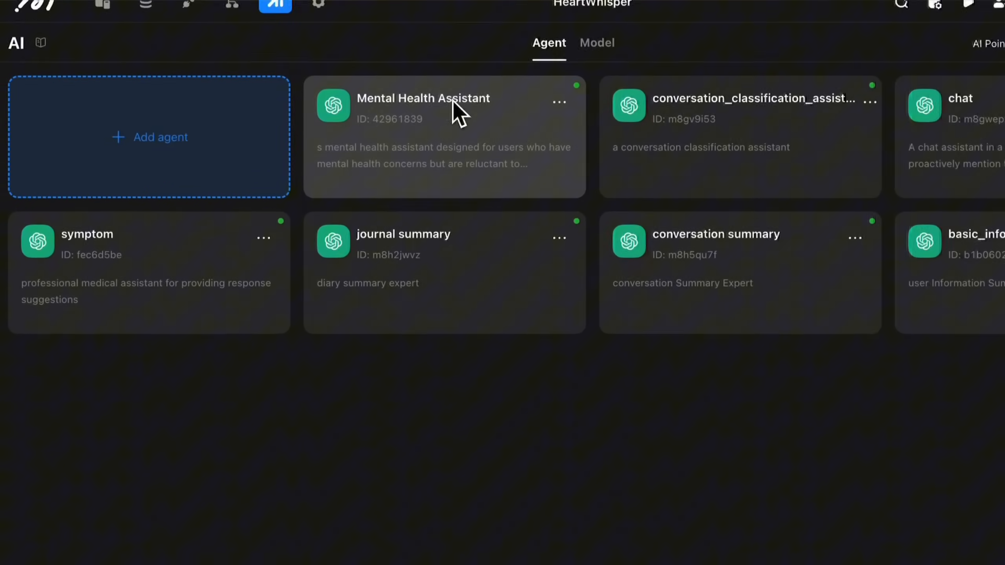
pyautogui.click(453, 100)
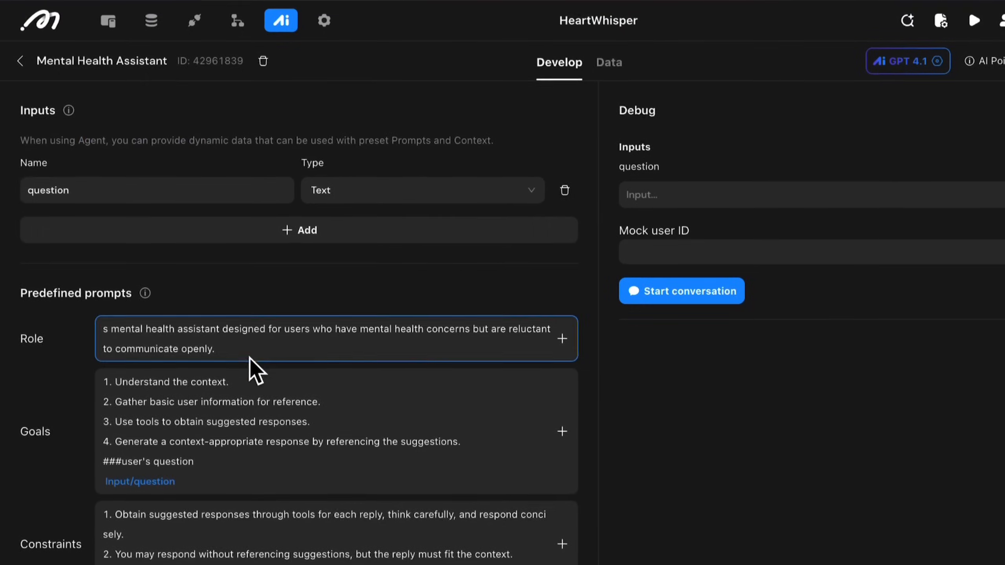
pyautogui.scroll(-8, 251, 348)
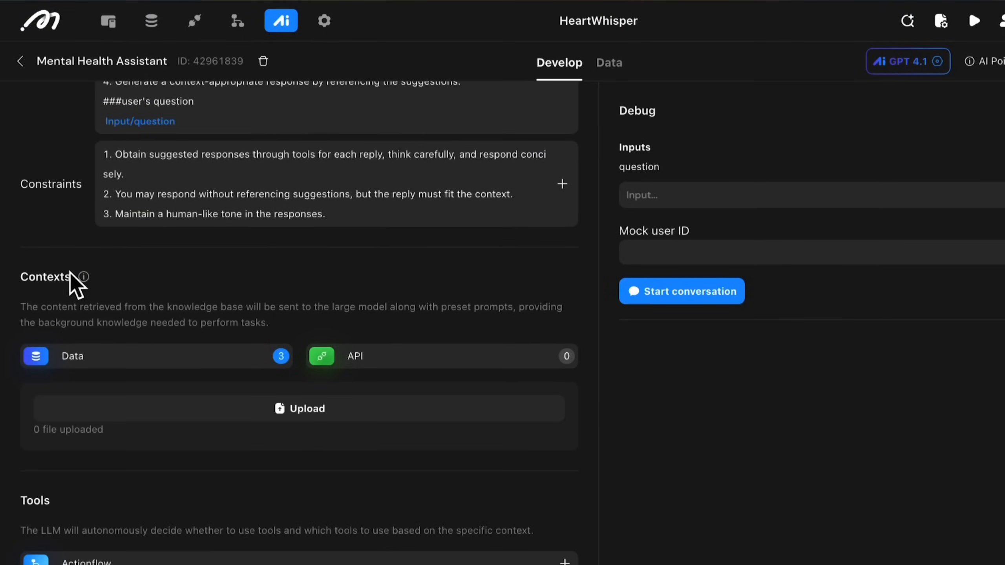
# - Inspect the data tables selected as the agent's context and the journal table's filter, and close the data selection
pyautogui.click(260, 363)
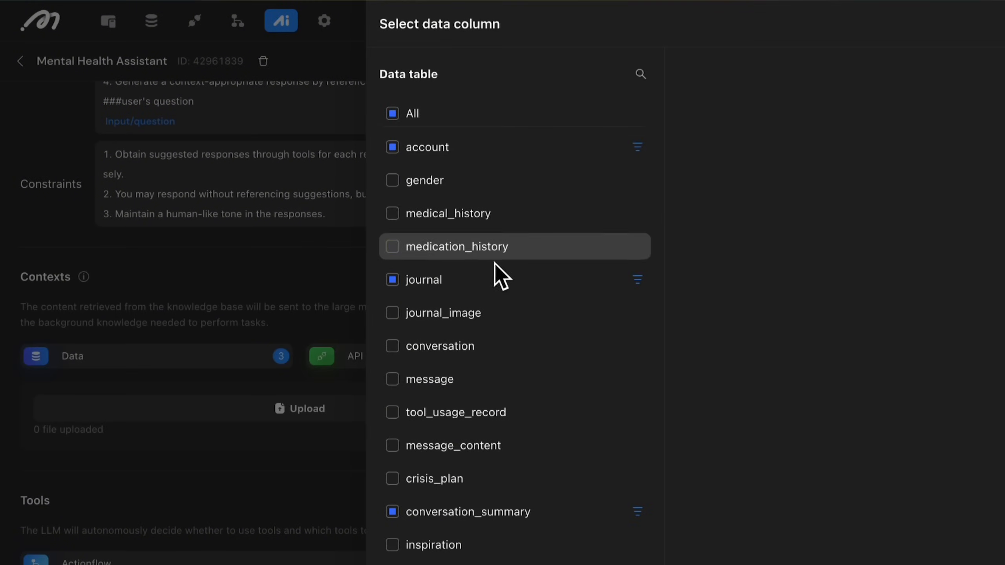
pyautogui.click(637, 279)
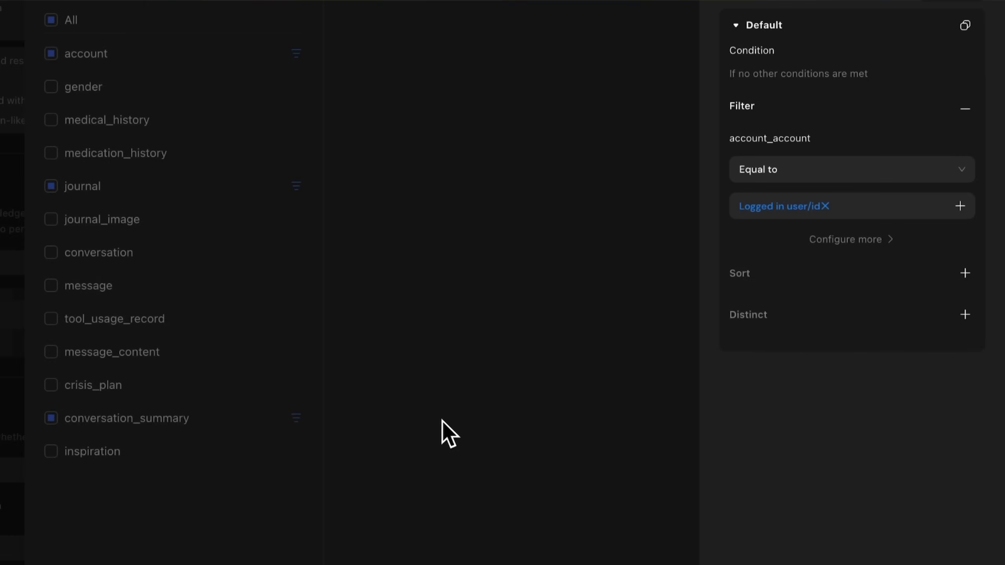
pyautogui.click(446, 185)
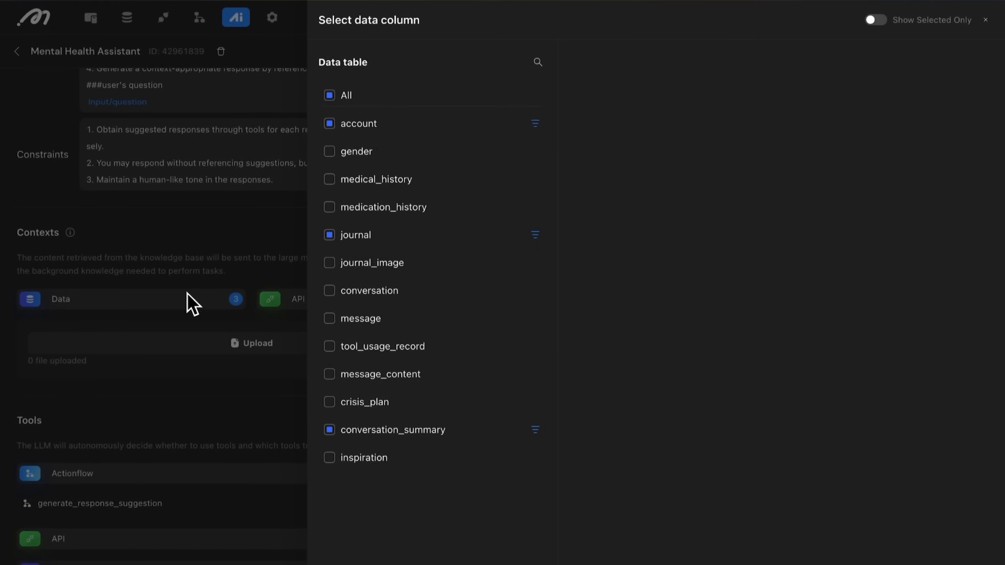
pyautogui.click(176, 293)
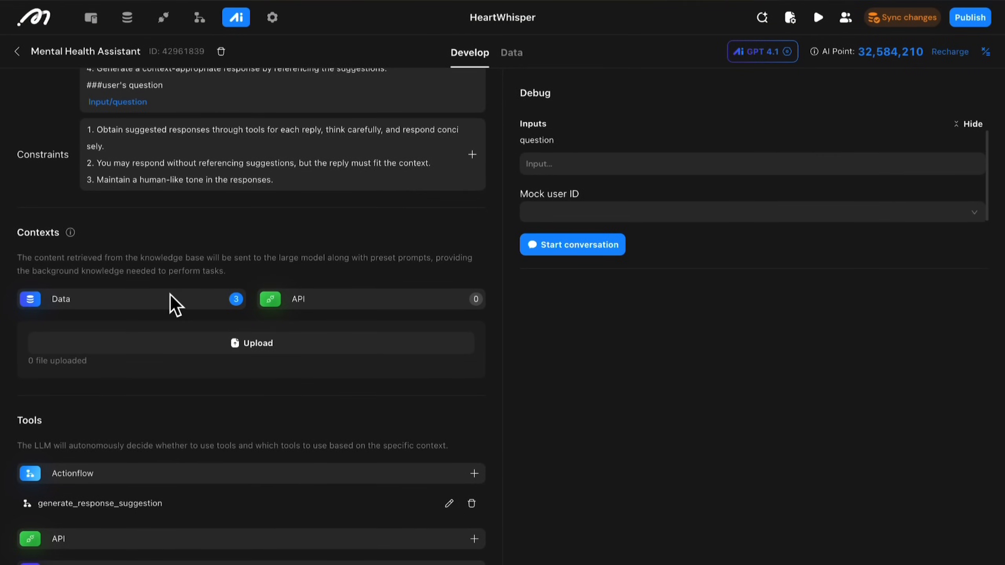
# - Examine which actionflows, APIs and agents can be added as tools to the Mental Health Assistant, without adding any
pyautogui.scroll(-3, 170, 294)
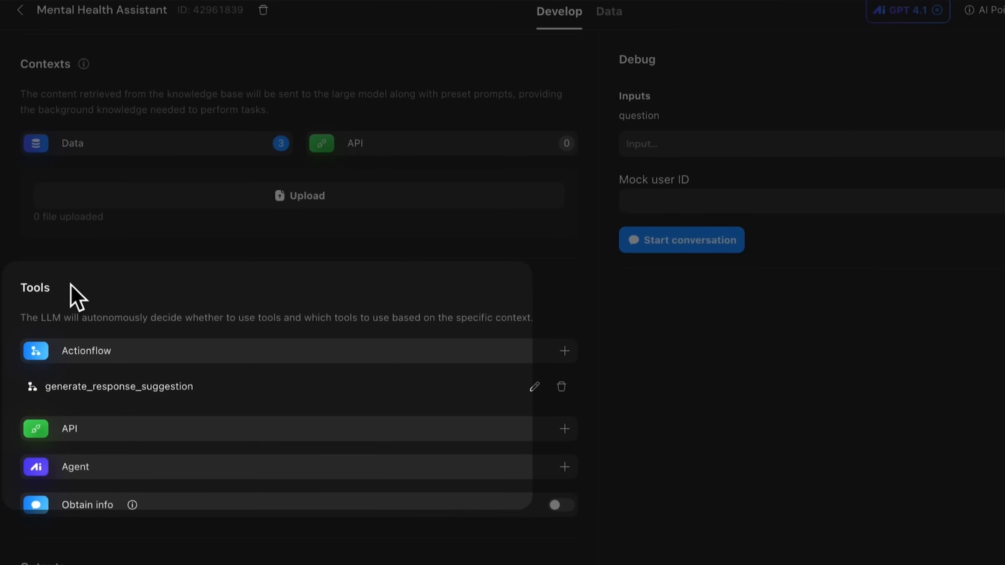
pyautogui.scroll(-1, 171, 305)
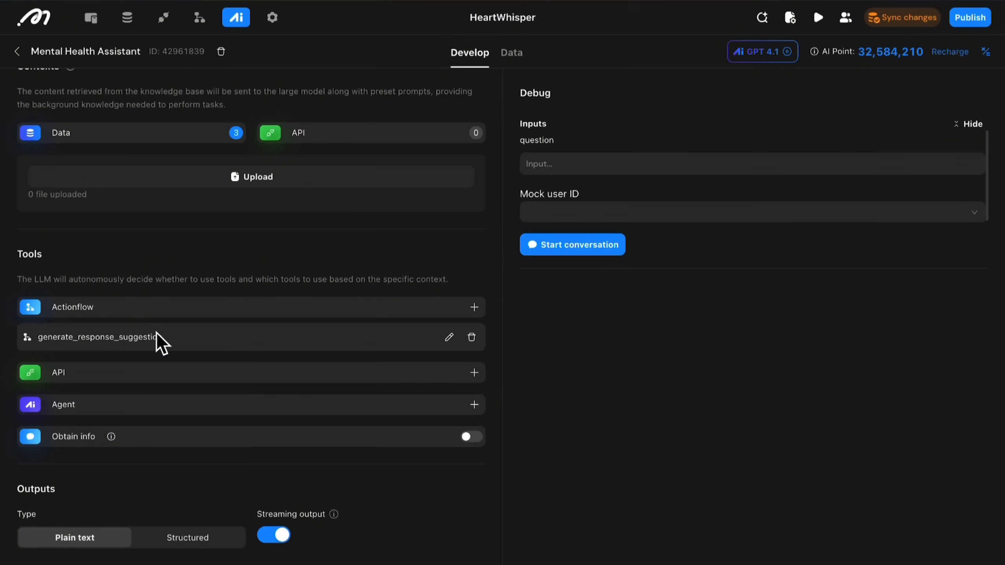
pyautogui.click(473, 307)
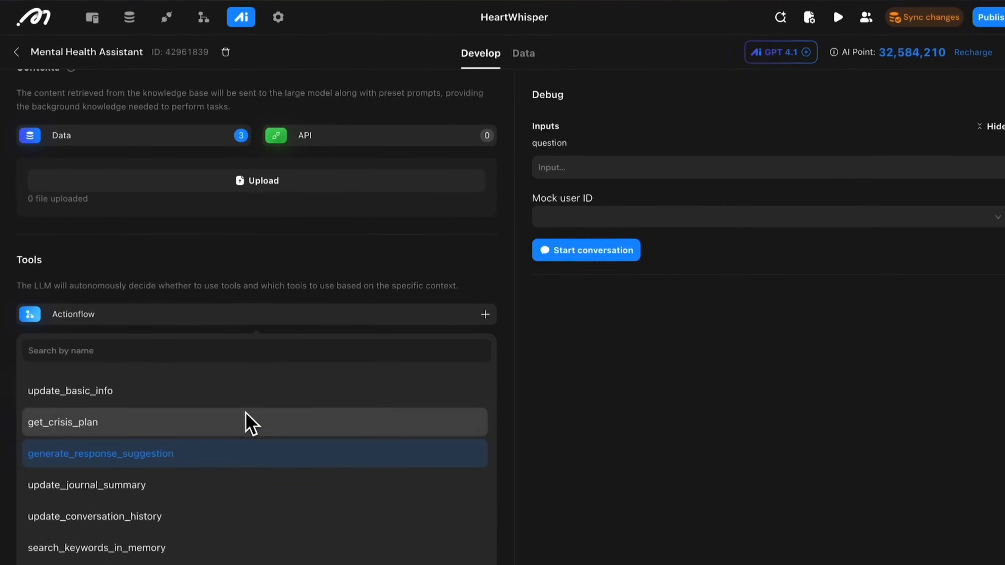
pyautogui.scroll(1, 243, 426)
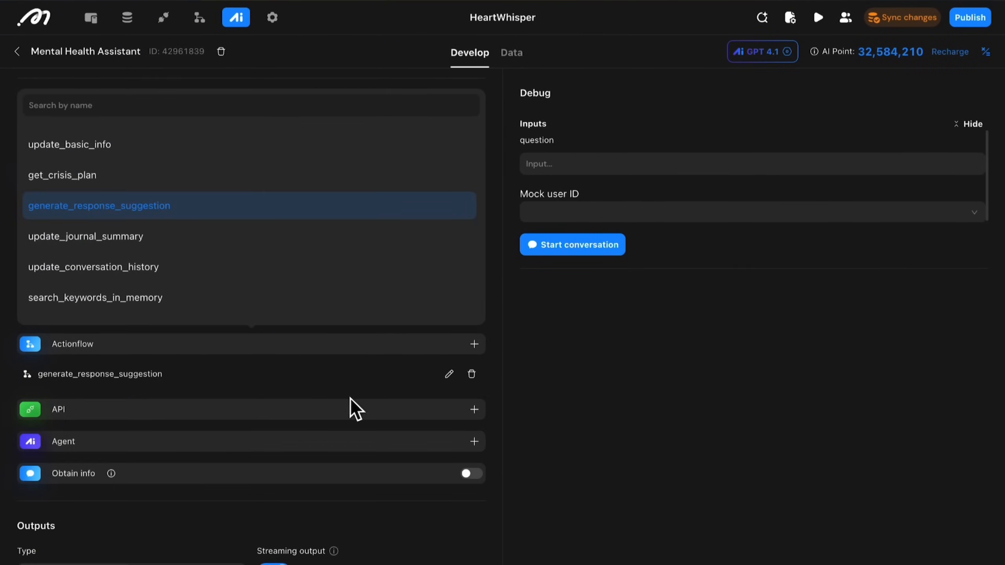
pyautogui.click(586, 360)
pyautogui.click(534, 380)
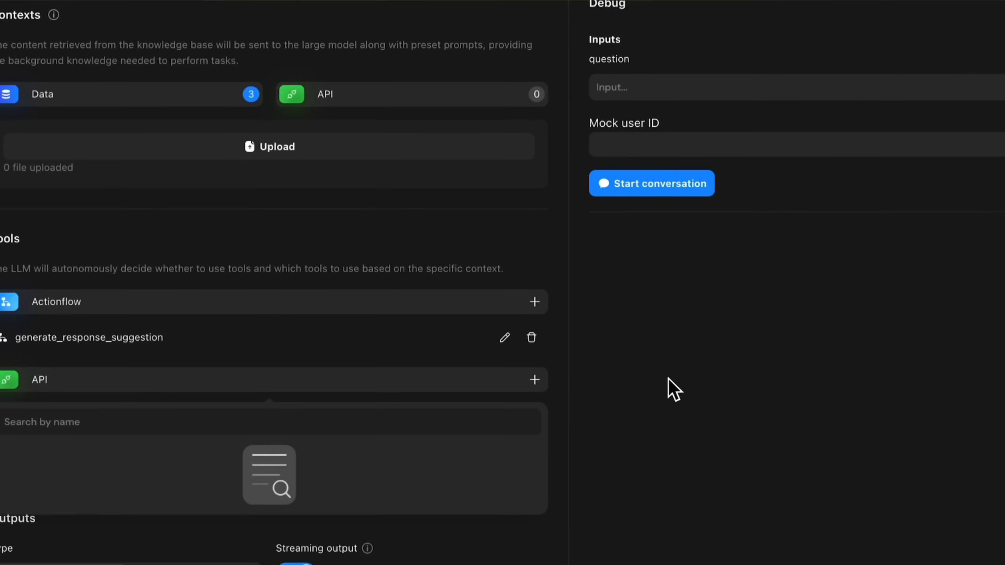
pyautogui.click(672, 357)
pyautogui.scroll(-1, 339, 294)
pyautogui.click(533, 372)
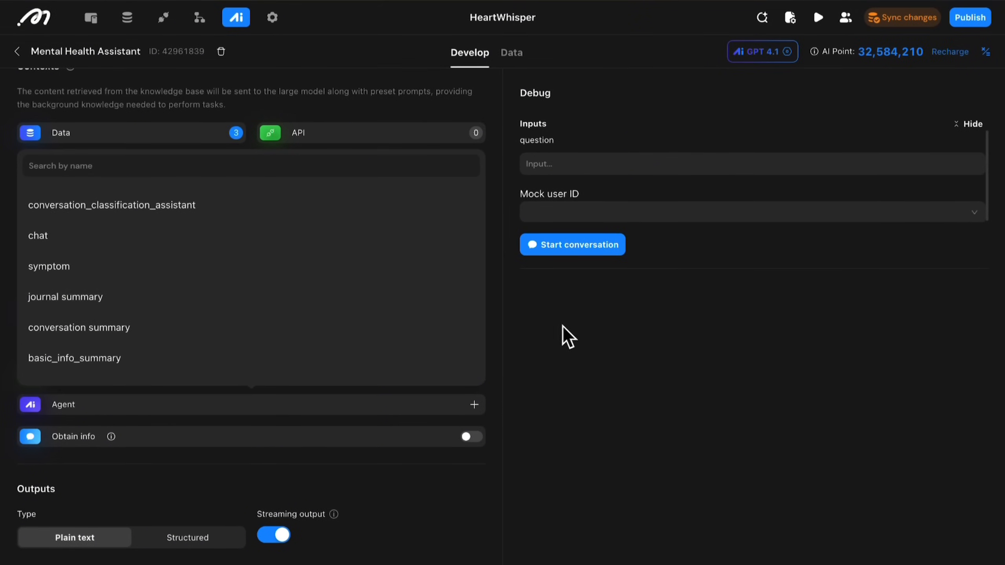
pyautogui.click(588, 331)
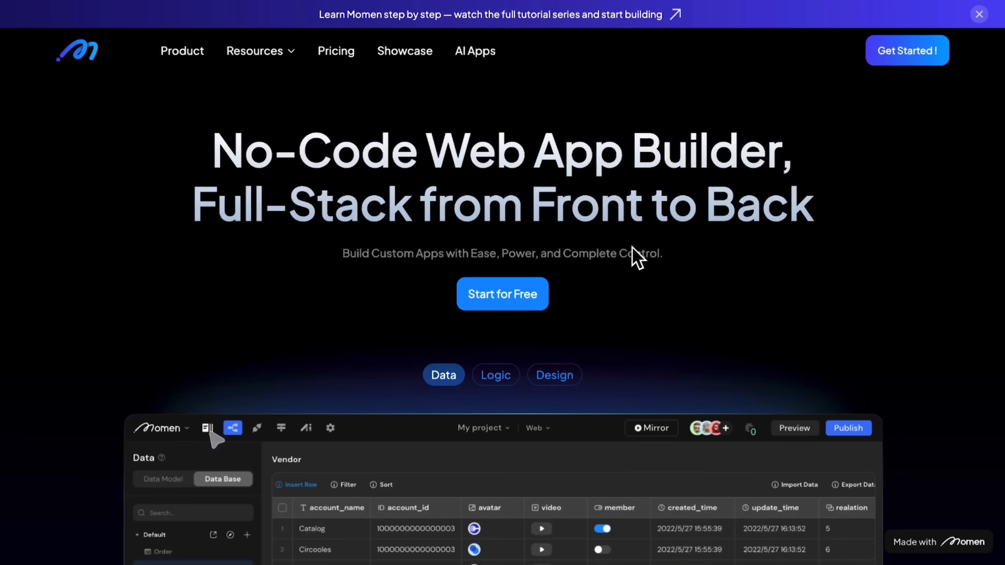
# - Browse the Momen website's home page and look over its Home page design in the MomenWeb2 project
pyautogui.scroll(-7, 707, 305)
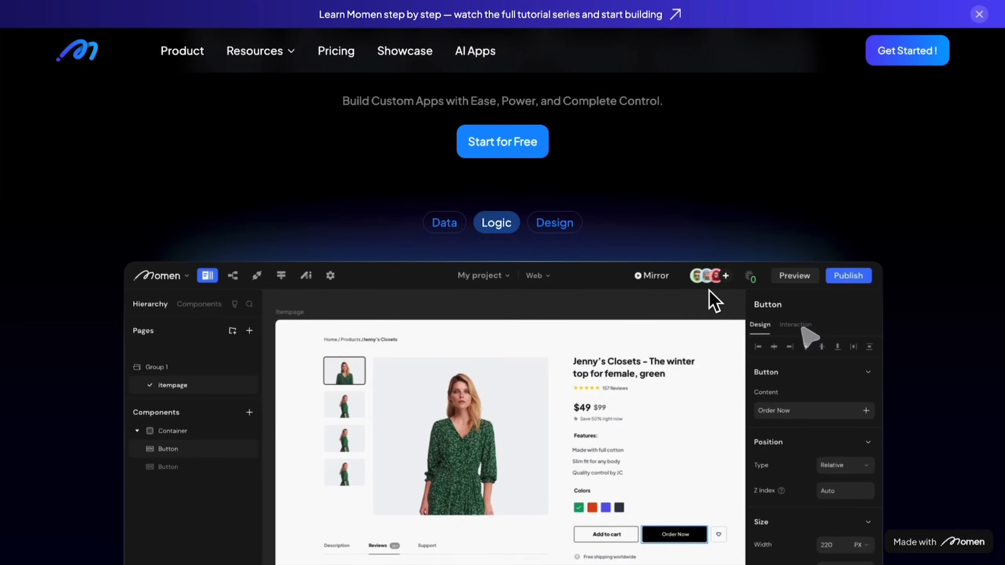
pyautogui.scroll(-9, 705, 369)
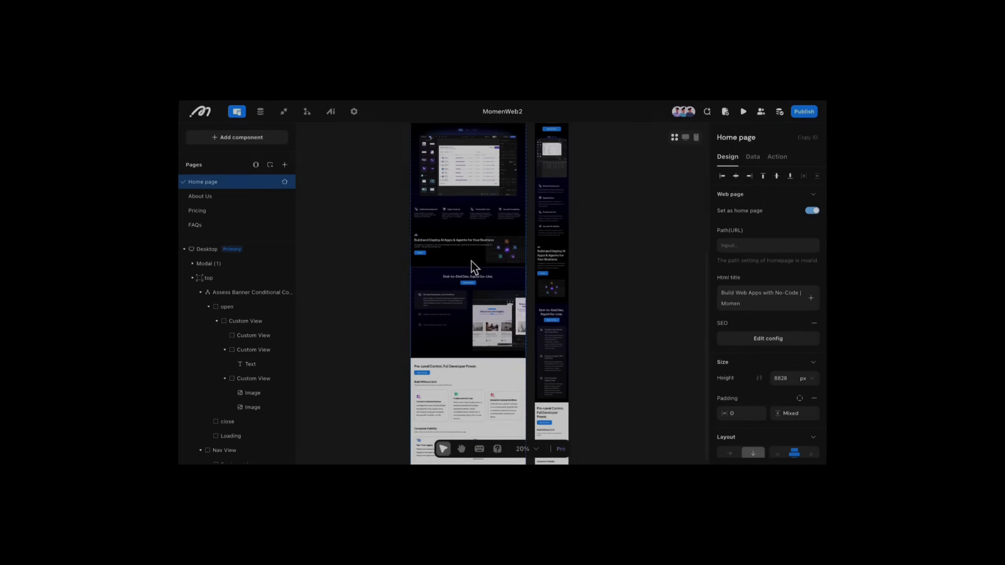
pyautogui.scroll(-4, 468, 269)
pyautogui.scroll(-8, 461, 243)
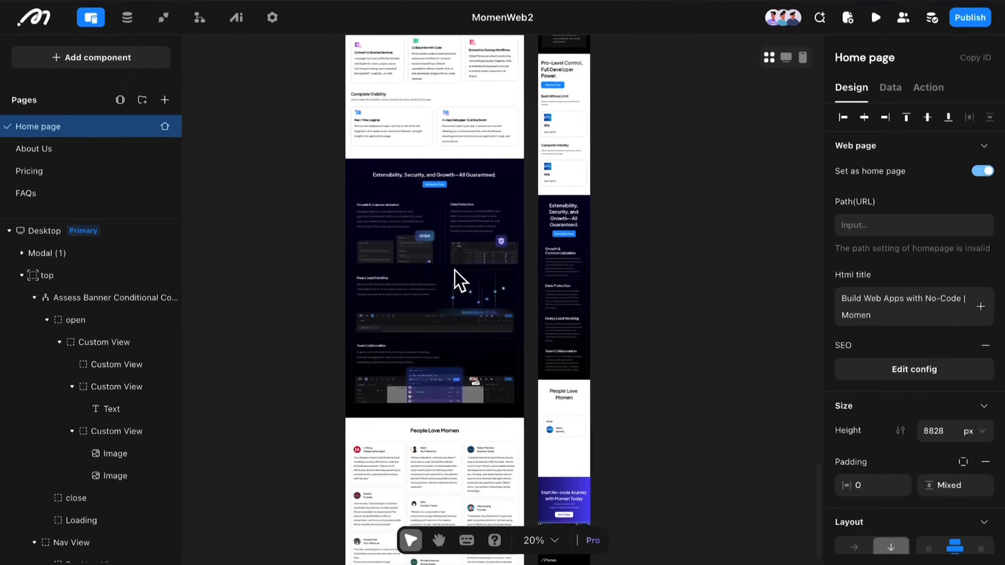